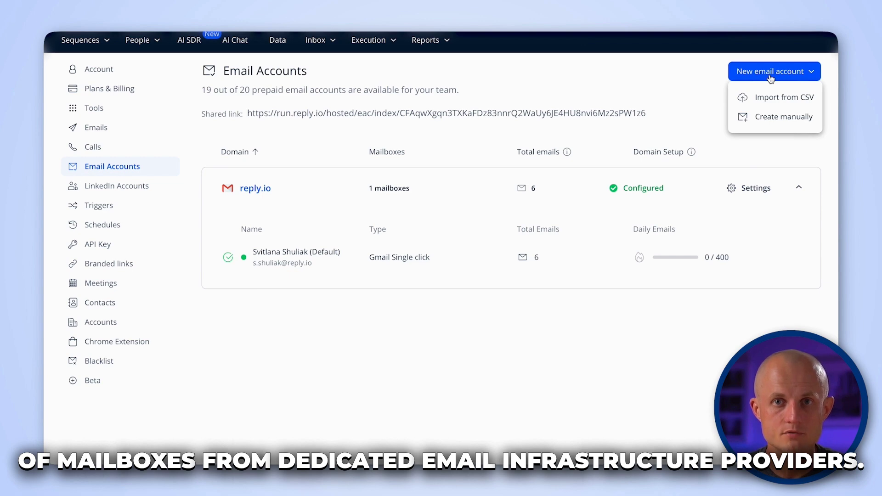
- Bulk-import email accounts by uploading sample-file.csv through Import from CSV
left_click(772, 98)
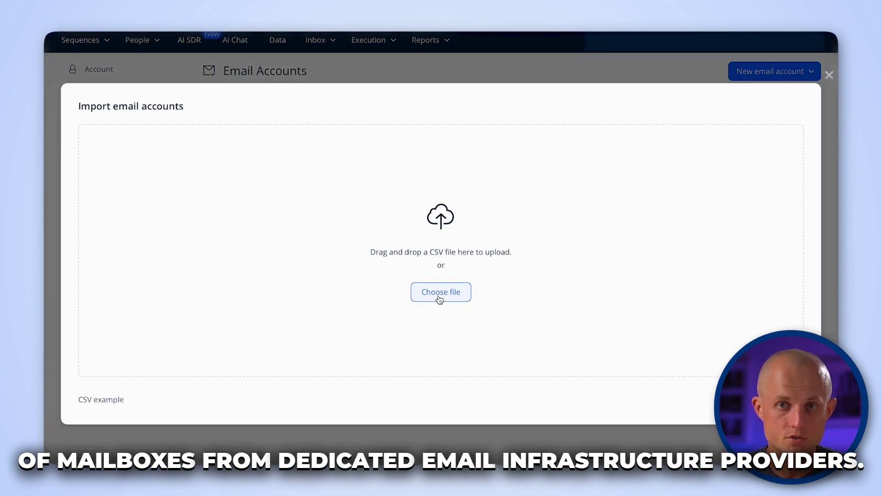
left_click(440, 298)
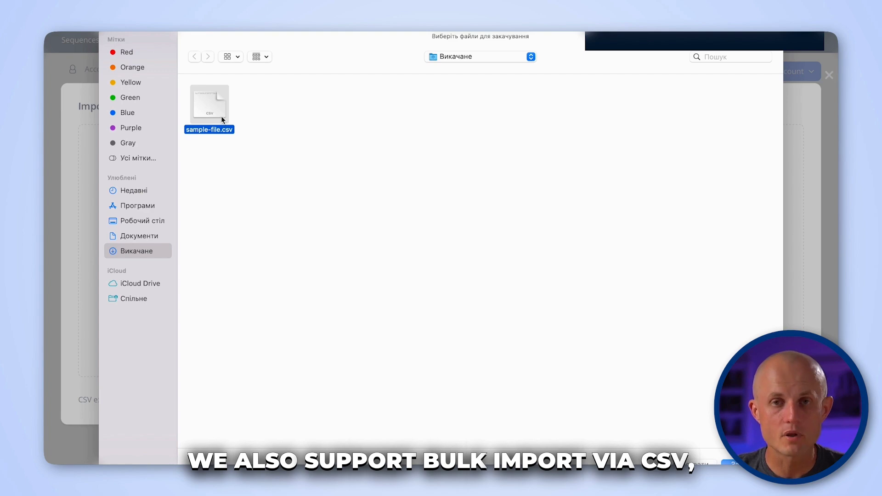
double_click(222, 117)
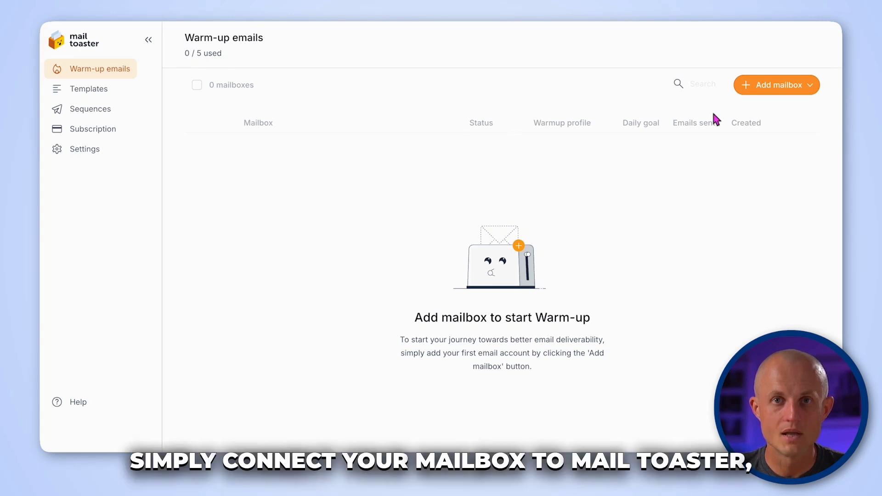
- Add a Gmail mailbox manually with its email address and pasted app passwords
left_click(756, 86)
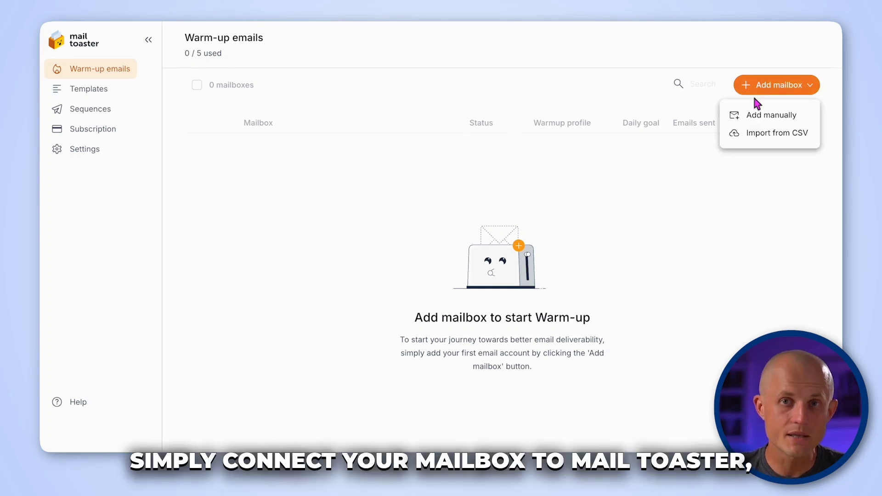
left_click(758, 115)
left_click(328, 208)
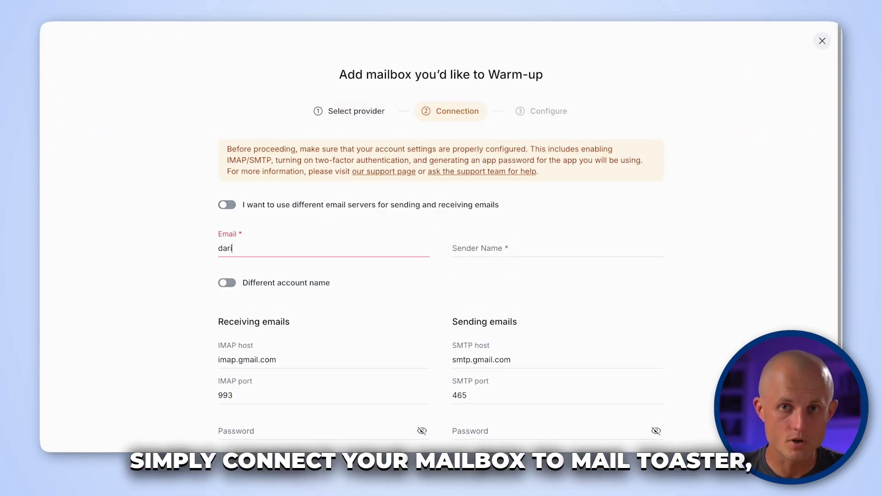
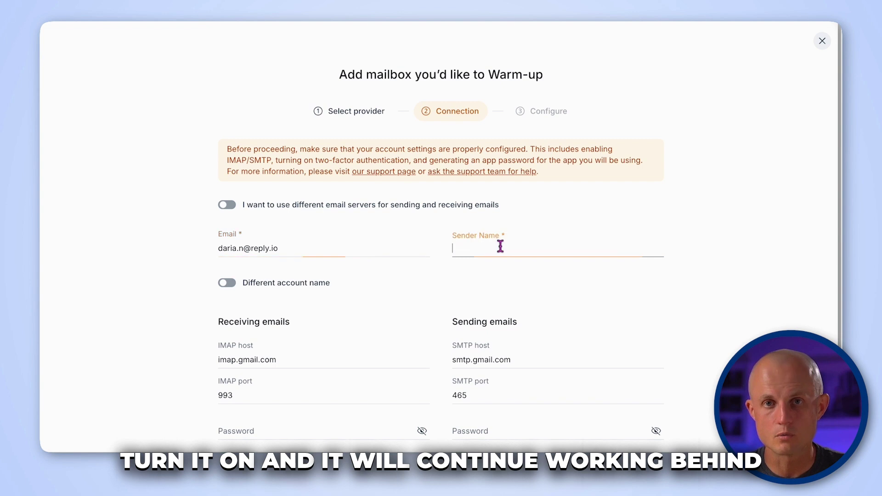
scroll(719, 217, "down", 3)
left_click(298, 294)
key("ctrl+v")
left_click(510, 296)
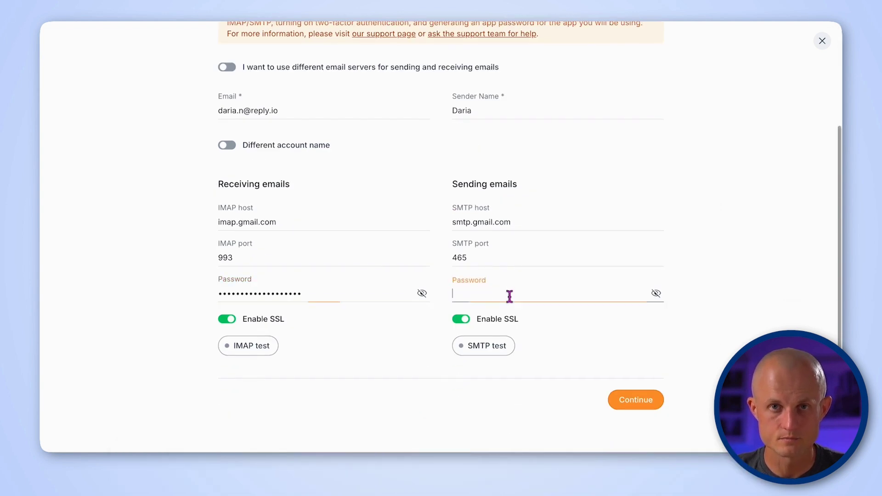
- Pass the SMTP connection test and start warm-up for the new mailbox
left_click(471, 350)
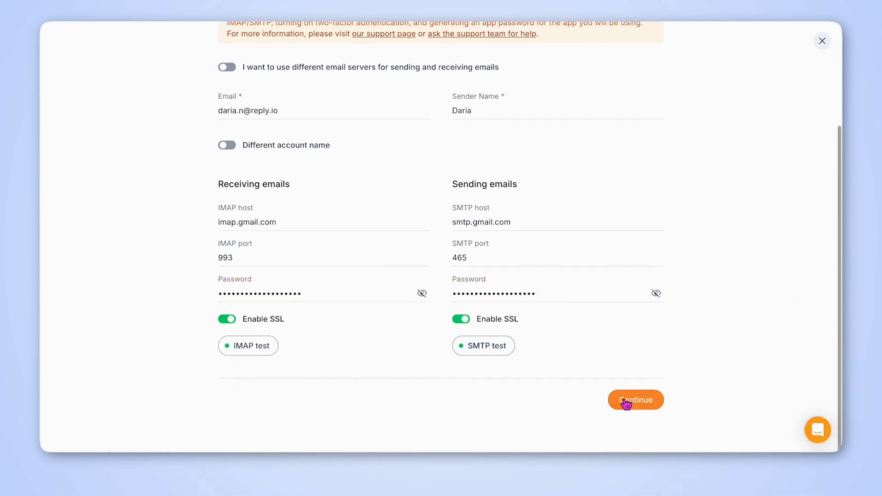
left_click(626, 401)
left_click(466, 339)
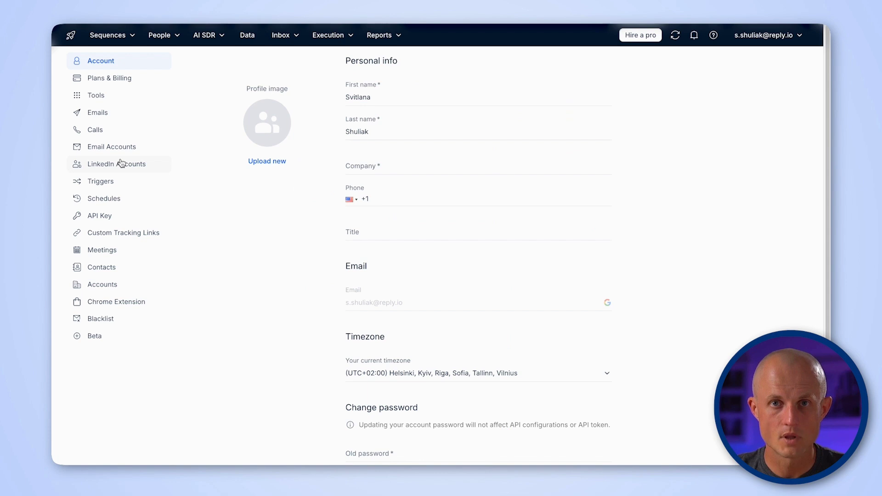
- Begin connecting a LinkedIn account by adding the Findy Chrome extension
left_click(120, 164)
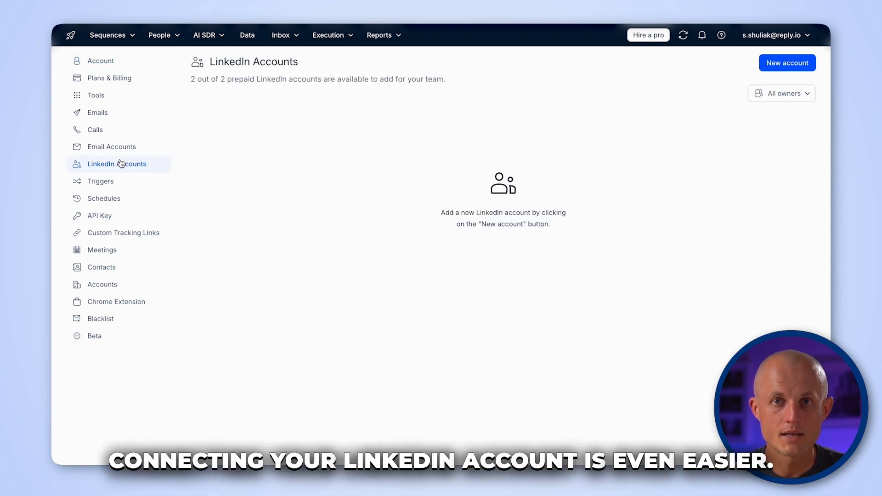
left_click(787, 64)
left_click(288, 185)
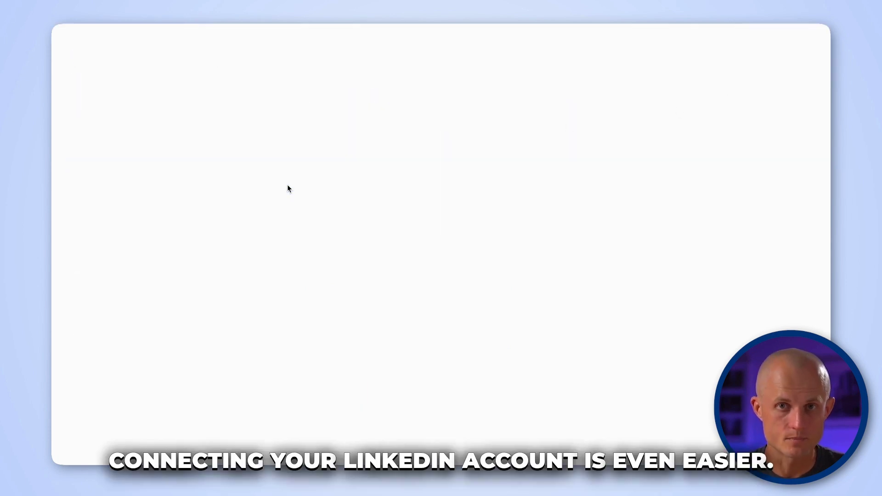
left_click(685, 108)
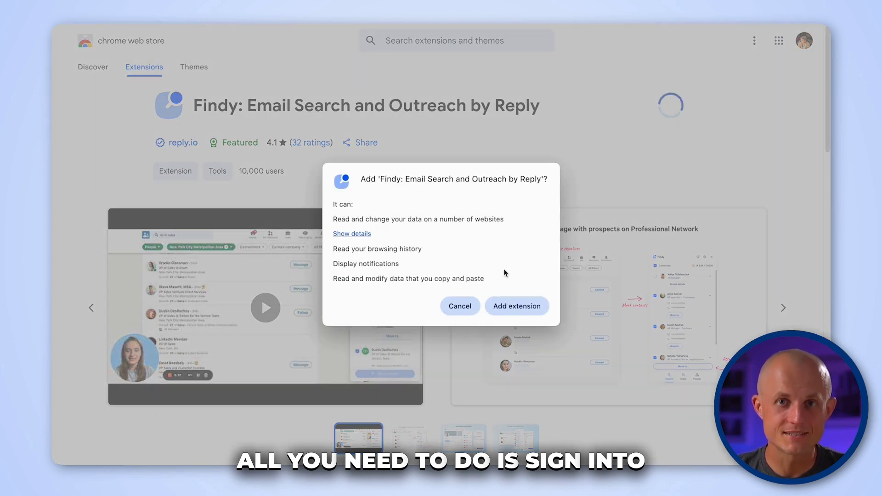
- Approve adding the Findy: Email Search and Outreach by Reply extension
left_click(513, 304)
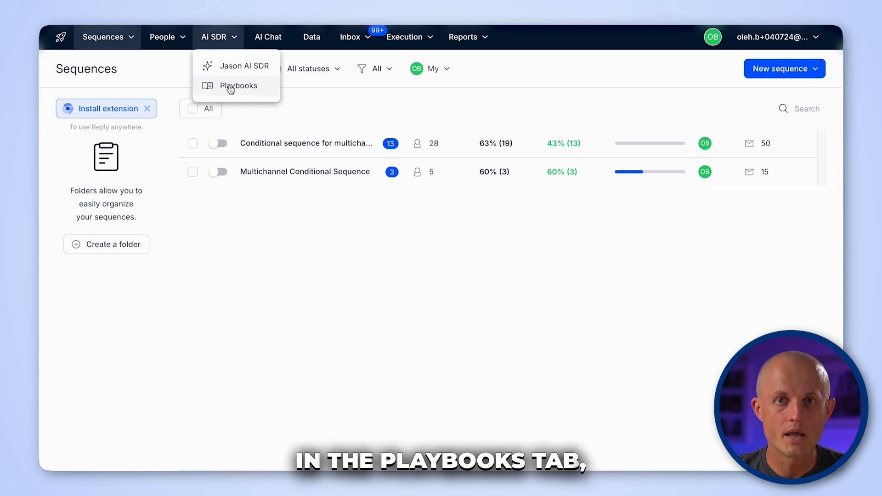
- Browse library playbooks like Twittable Cold Templates and Sales through Free Services
left_click(231, 87)
left_click(281, 189)
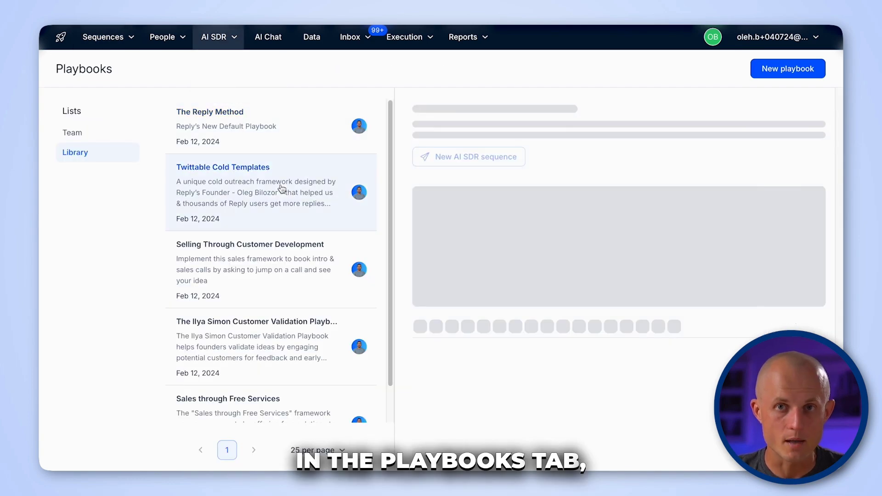
left_click(275, 282)
left_click(265, 339)
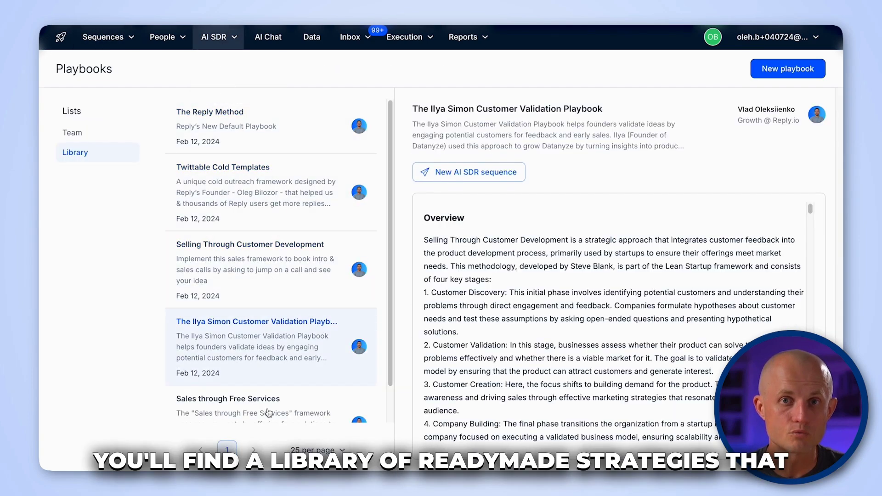
left_click(269, 414)
scroll(453, 368, "down", 3)
scroll(452, 368, "down", 15)
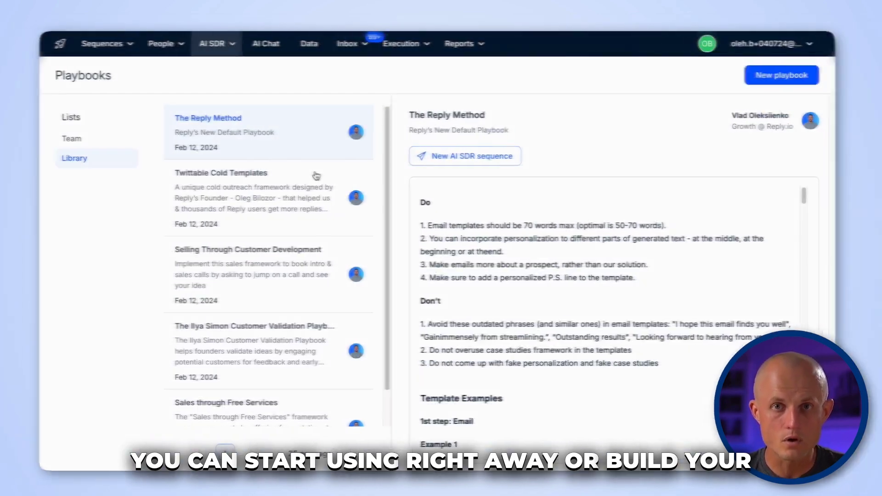
- Create the playbook 'AI SDR Playbook: Maximizing Your Sales Outreach' with a pasted description
left_click(775, 82)
left_click(338, 294)
type("The AI SDR Playbook: Maximizing Your Sales Outreach is a comprehensive guide designed to help teams optimize their AI-powered sales engagement. It provides a structured approach to ensuring AI SDR aligns with your sales strategy, messaging style, and tone.")
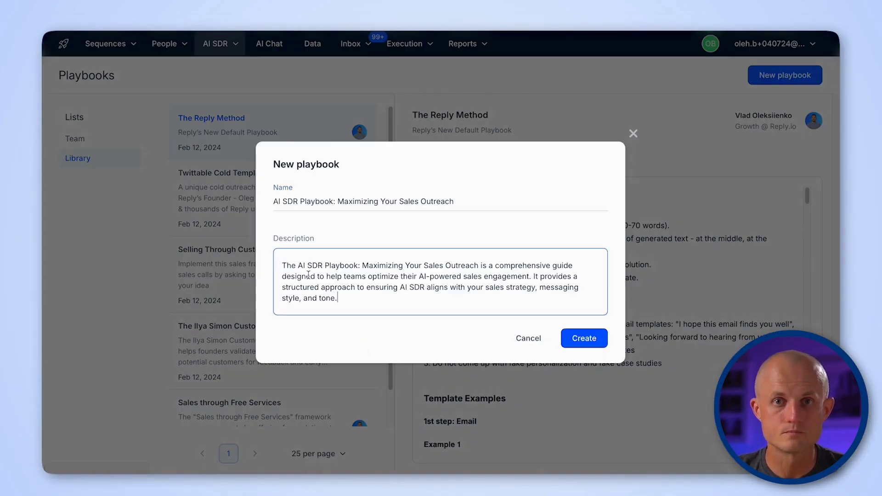
left_click(584, 339)
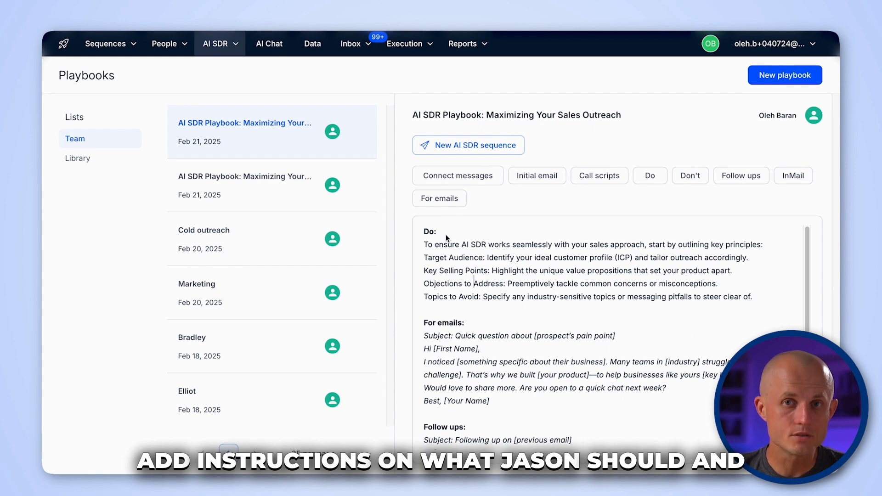
- Review the playbook's Do instructions, example emails, follow-up example and Tone list
left_click_drag(761, 302, 424, 246)
left_click(491, 314)
scroll(491, 316, "down", 2)
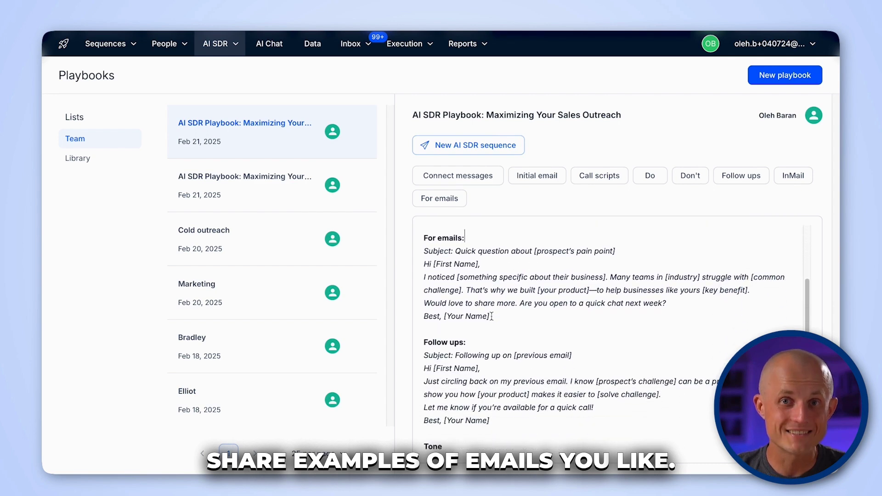
left_click_drag(456, 309, 417, 252)
left_click_drag(496, 420, 418, 356)
left_click(527, 407)
scroll(526, 407, "down", 1)
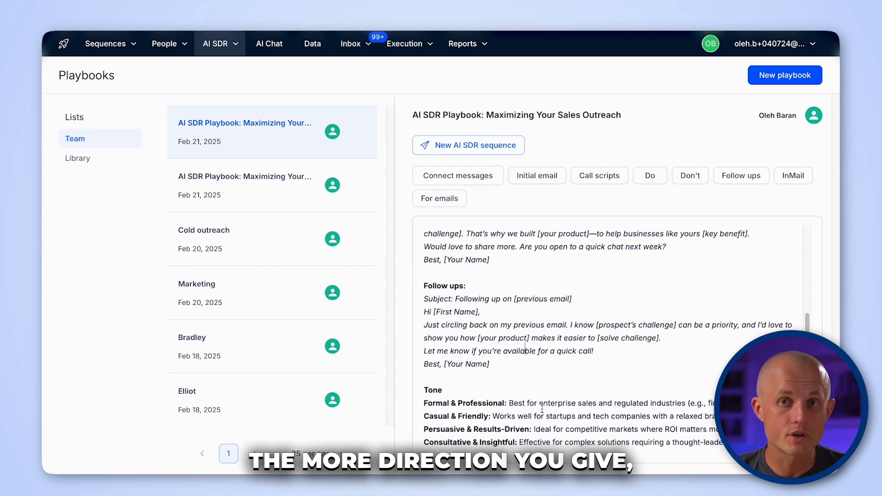
left_click_drag(718, 443, 426, 405)
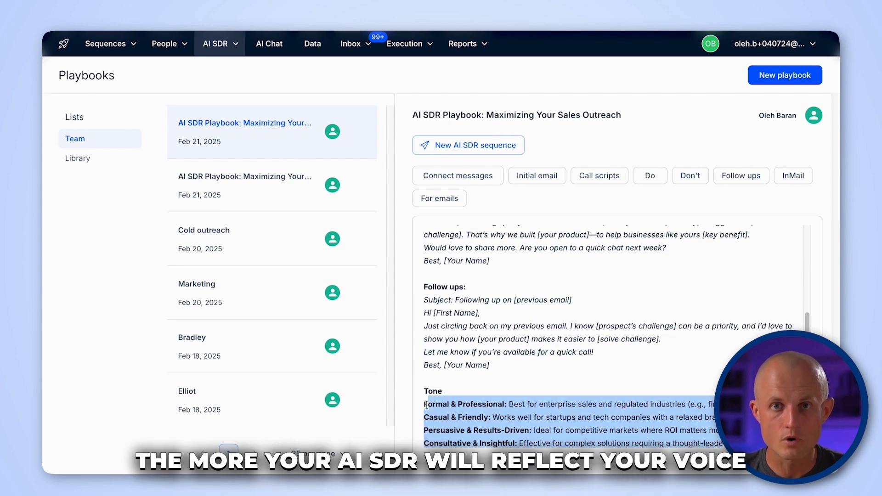
left_click(534, 342)
scroll(576, 319, "up", 3)
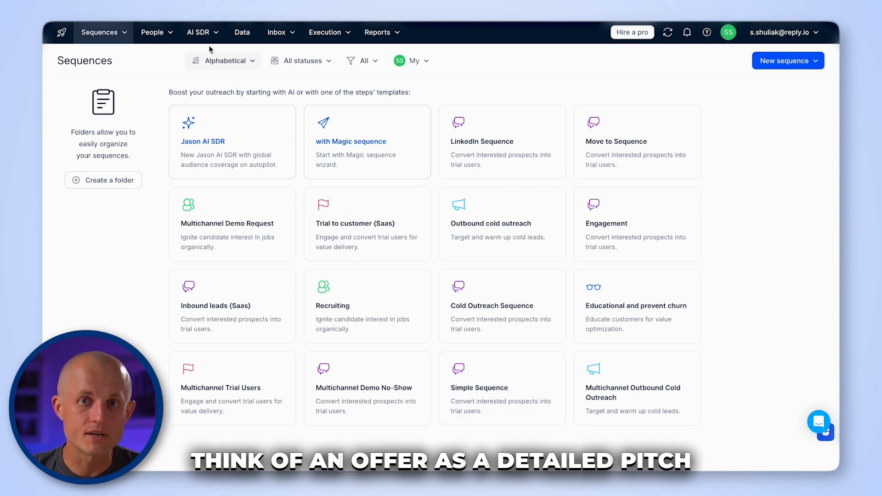
- Start a Jason AI SDR sequence from the company website, with outreach reason 'For booking a demo'
left_click(208, 41)
left_click(212, 60)
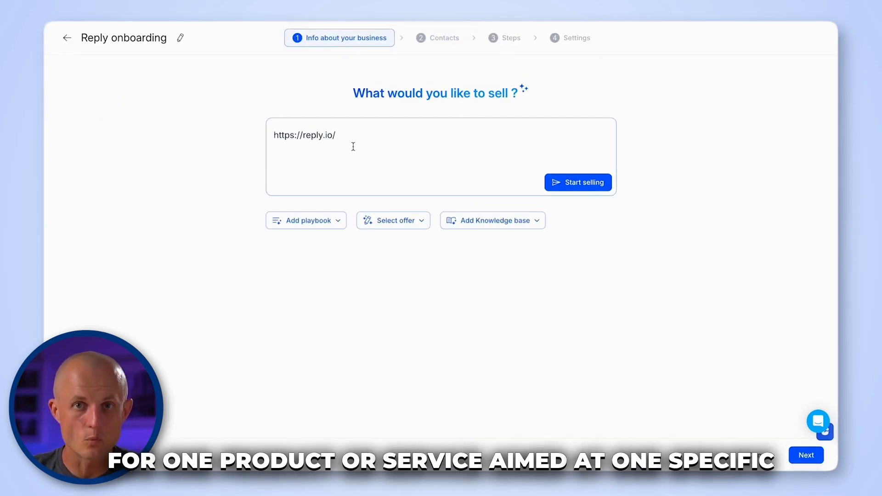
left_click(606, 186)
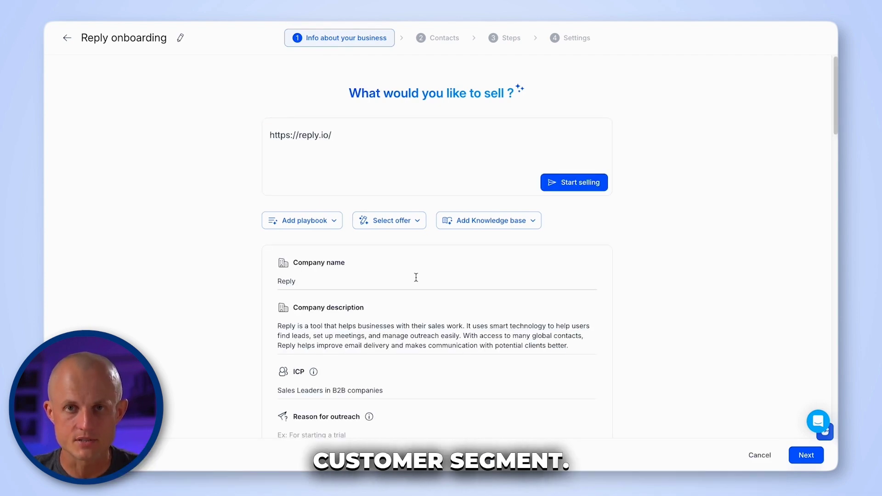
scroll(414, 278, "down", 3)
left_click(326, 282)
type("For b")
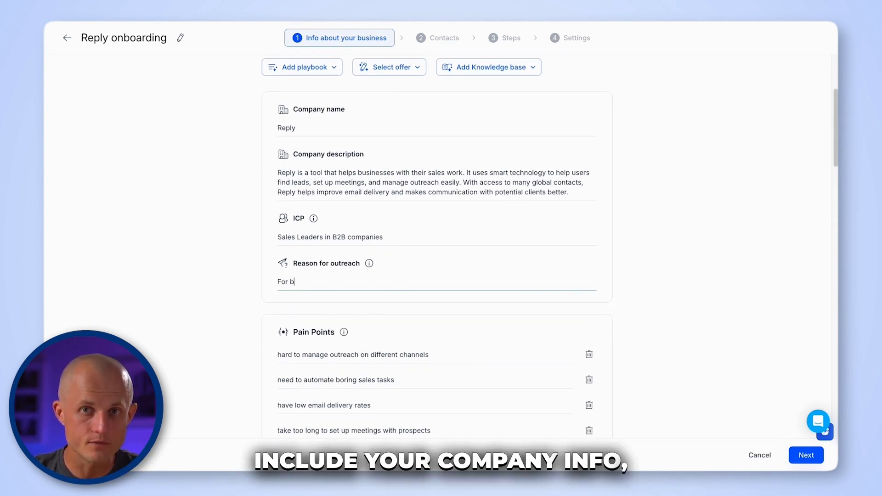
type("ooking a demo")
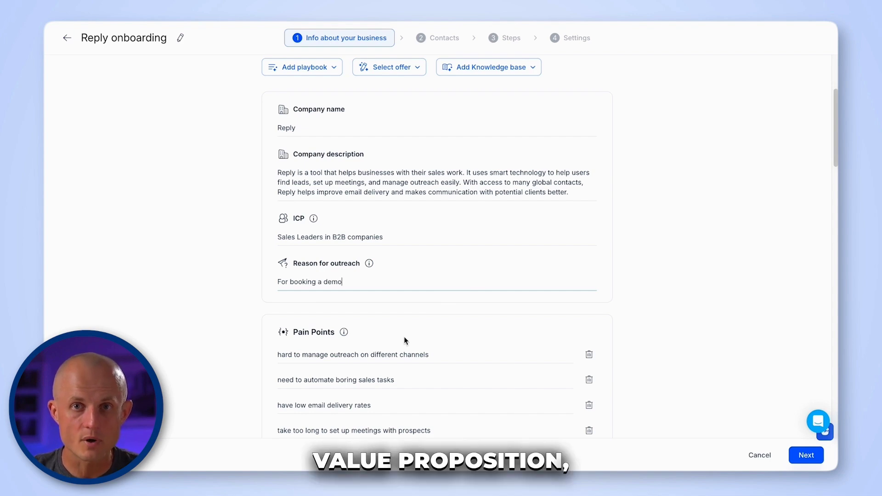
- Advance the sequence past contacts to its launch settings
scroll(404, 336, "down", 5)
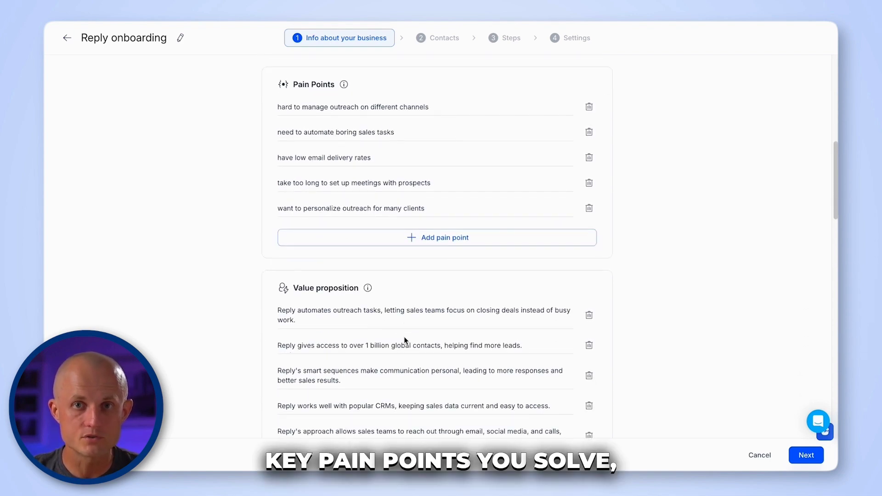
scroll(404, 336, "down", 15)
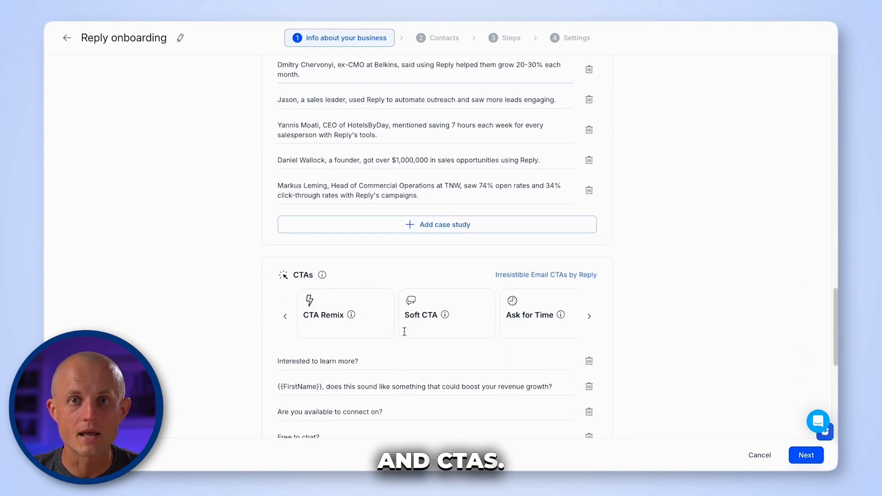
scroll(404, 331, "down", 7)
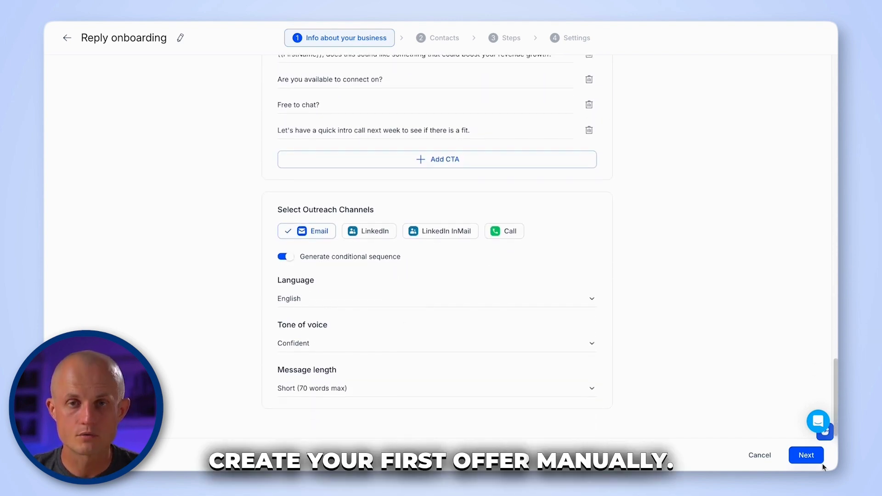
left_click(798, 456)
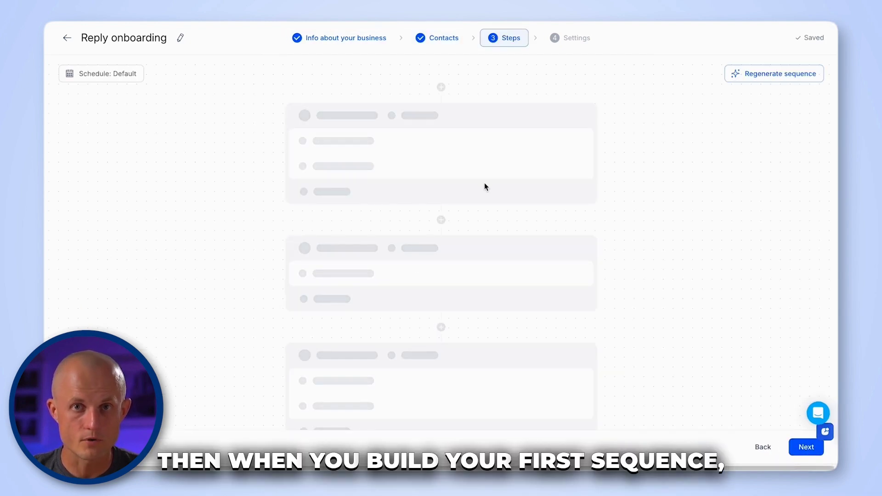
left_click(807, 444)
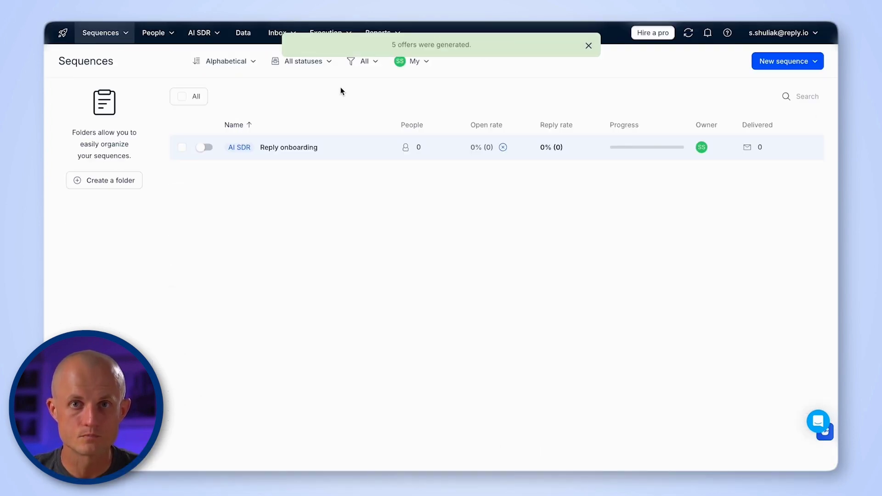
left_click(208, 31)
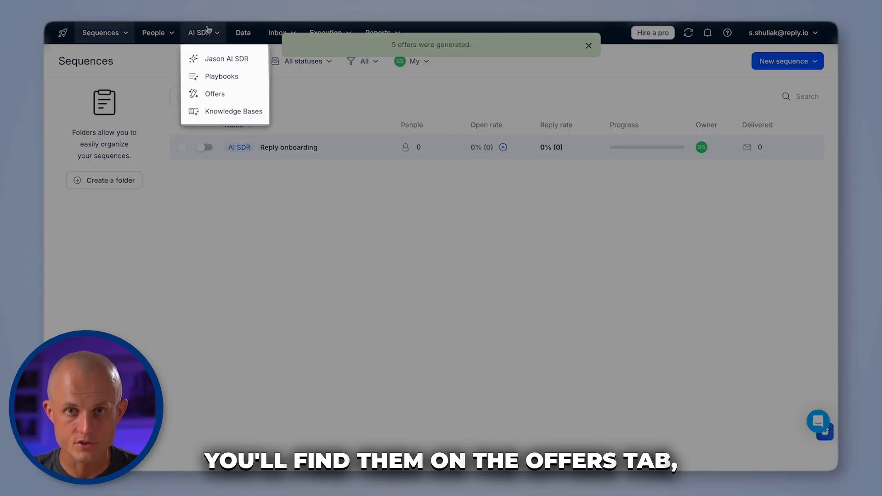
left_click(210, 93)
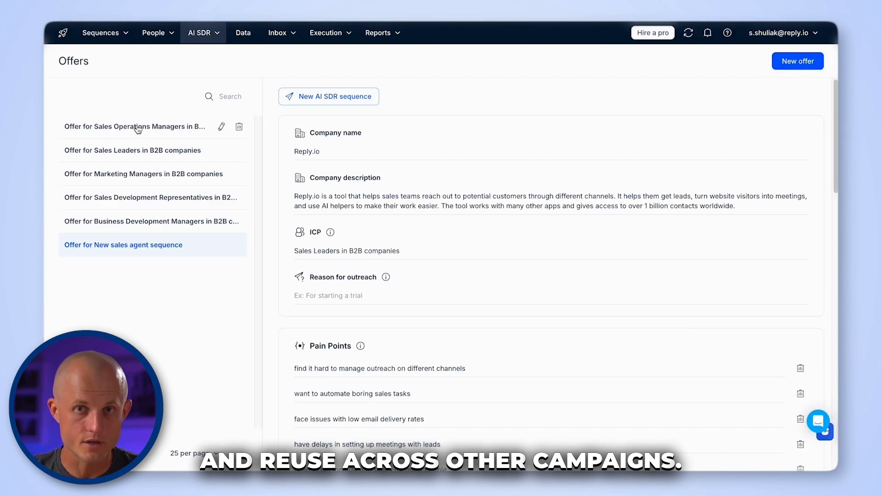
left_click(108, 219)
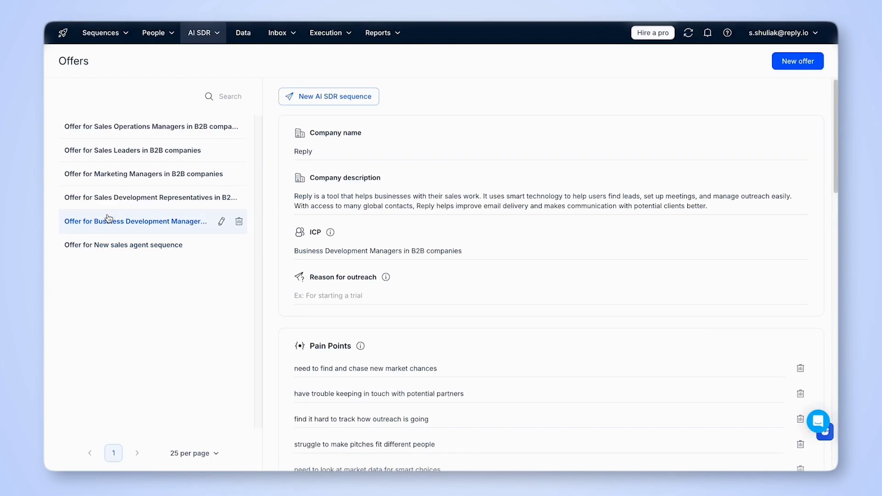
left_click(106, 200)
left_click(107, 182)
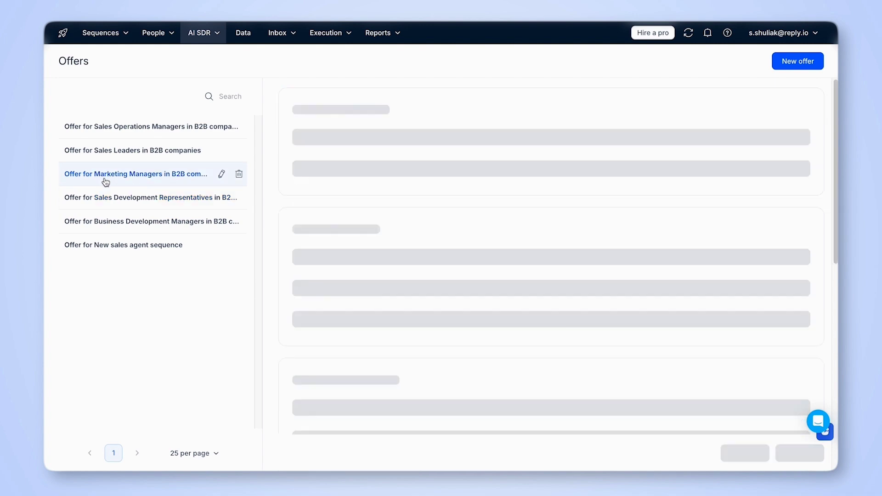
left_click(112, 156)
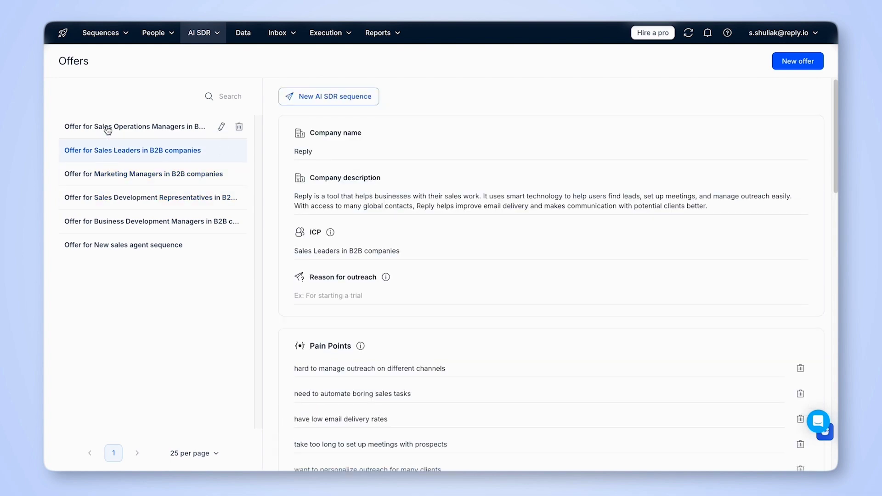
left_click(108, 131)
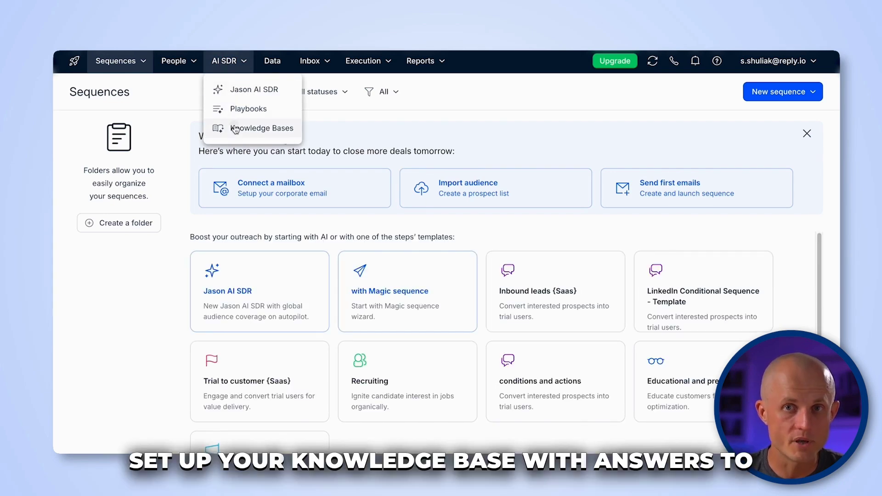
- Create a new knowledge base named 'Jason'
left_click(236, 129)
left_click(406, 258)
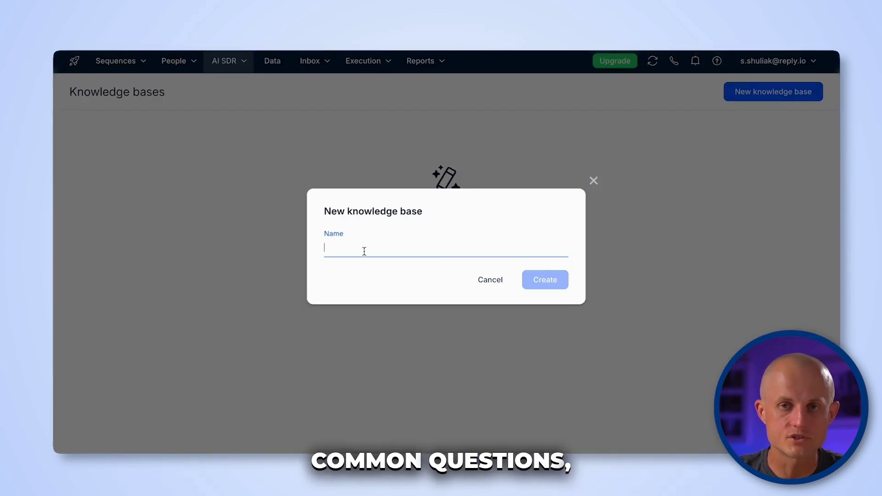
type("Jason AI SDR")
key("Return")
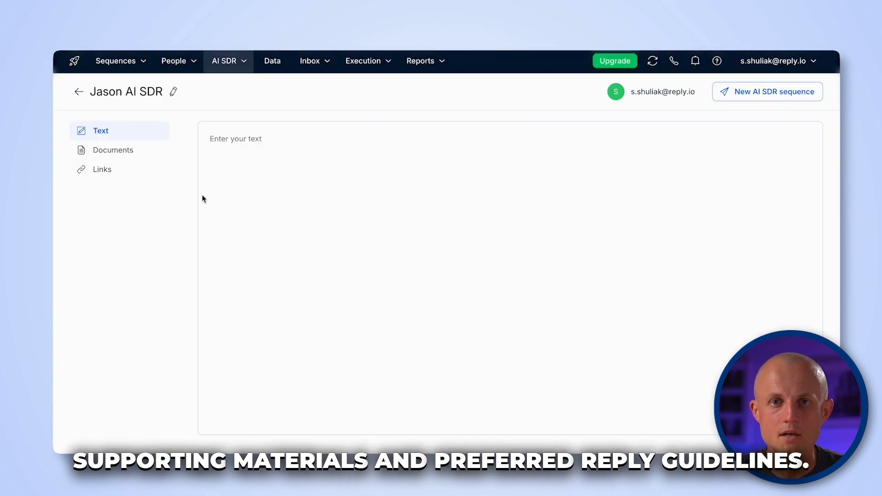
- Fill the knowledge base with pasted guide text, PDF documents and a support article link
left_click(245, 173)
key("ctrl+v")
scroll(247, 167, "up", 10)
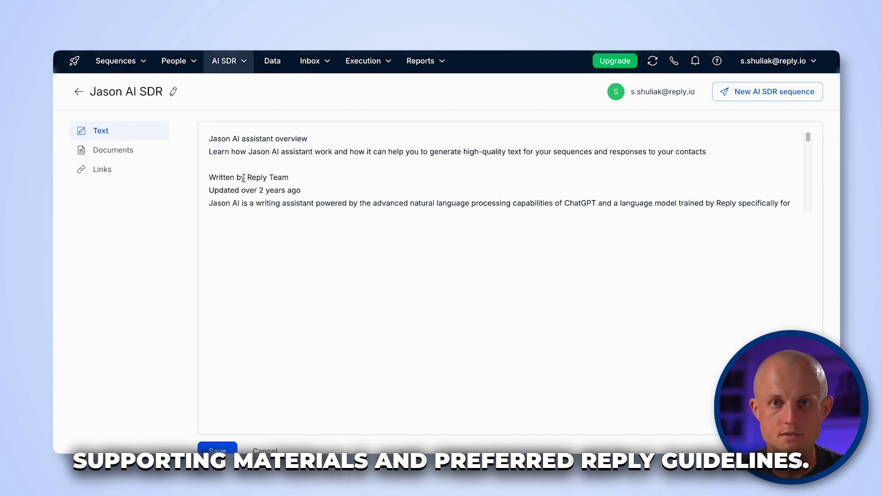
left_click(123, 158)
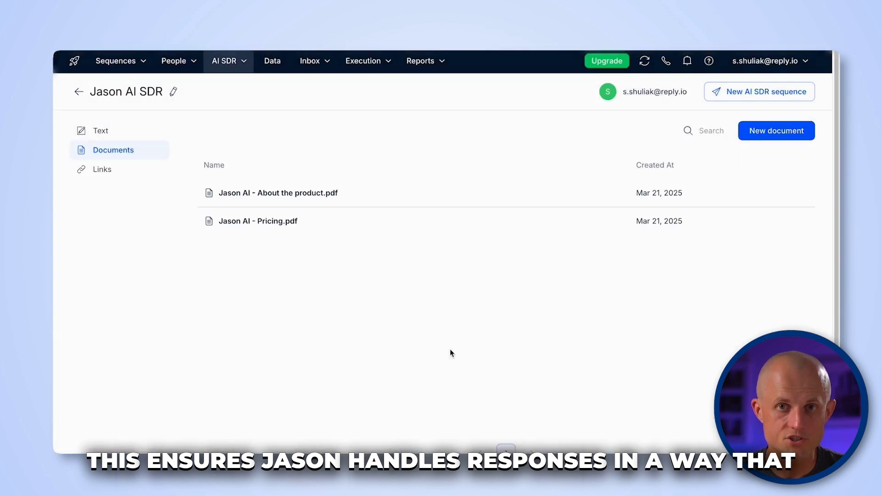
left_click(119, 172)
left_click(506, 273)
left_click(558, 282)
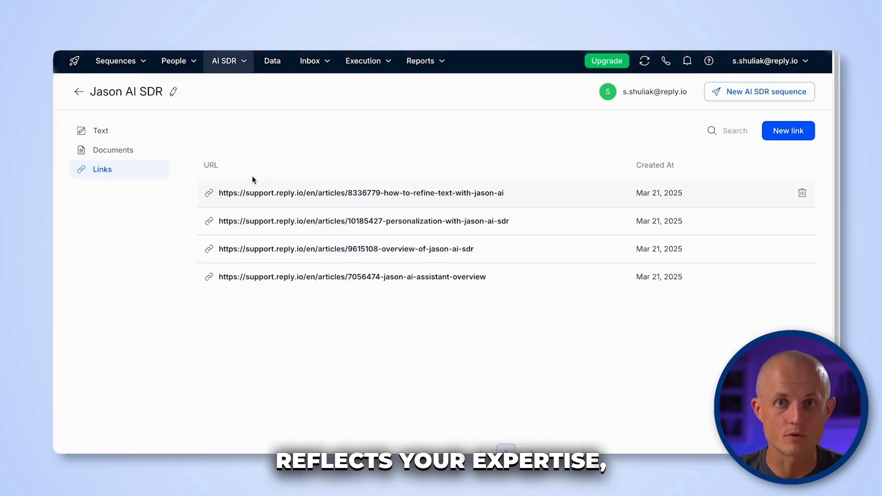
left_click(228, 61)
- Start a new Jason AI SDR sequence and check which knowledge bases can be attached
left_click(241, 90)
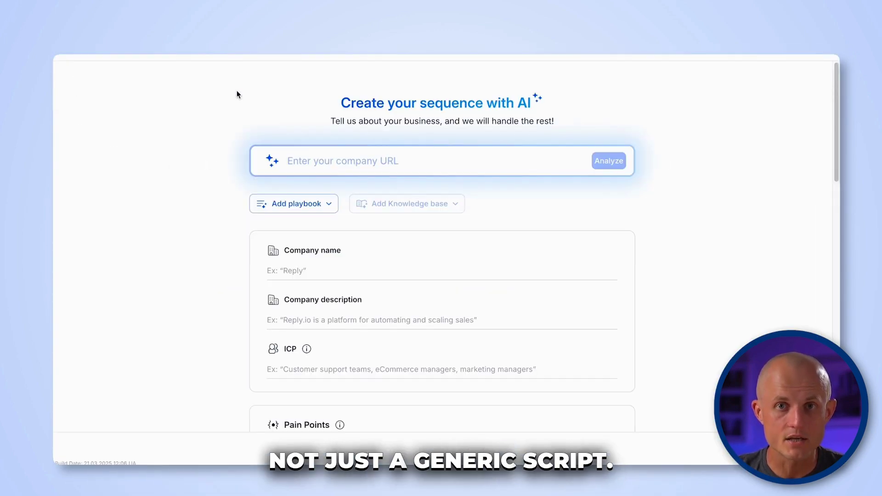
left_click(392, 203)
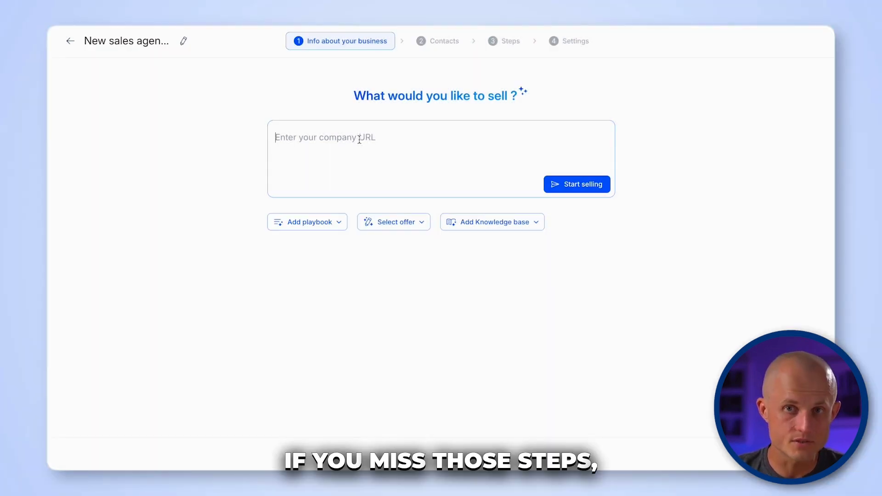
left_click(582, 190)
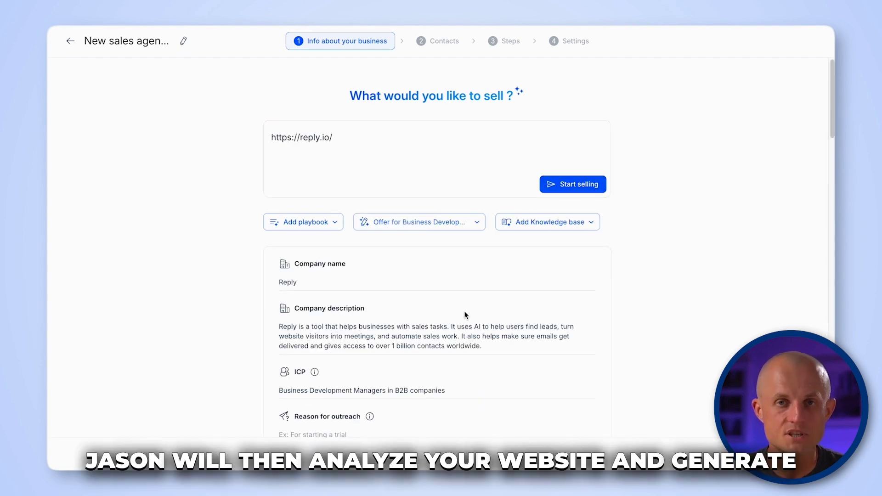
scroll(464, 315, "down", 2)
scroll(464, 315, "down", 3)
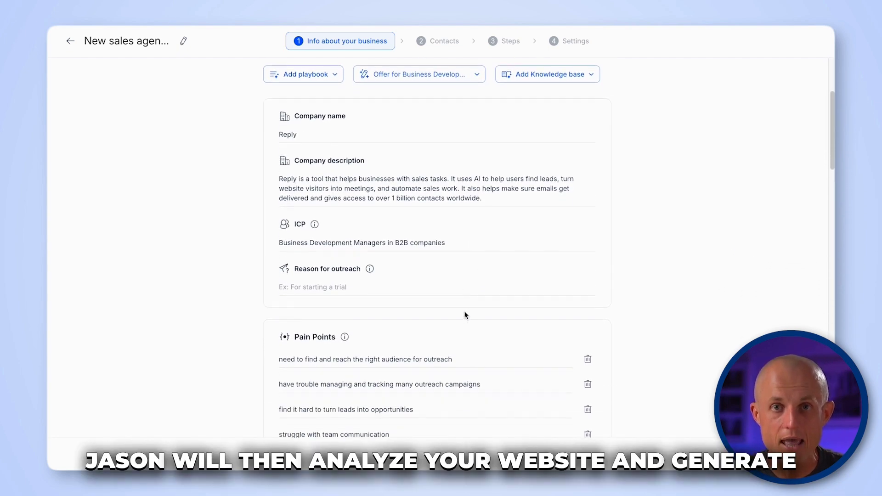
scroll(465, 311, "down", 1)
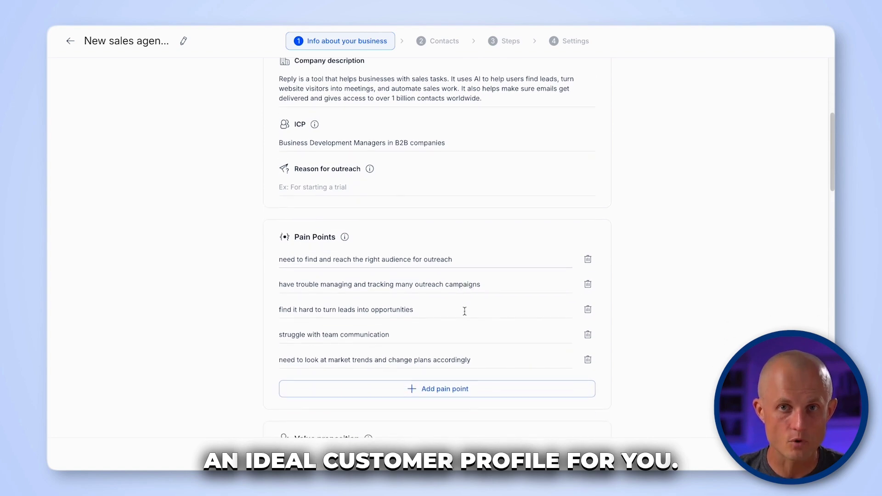
scroll(464, 312, "down", 1)
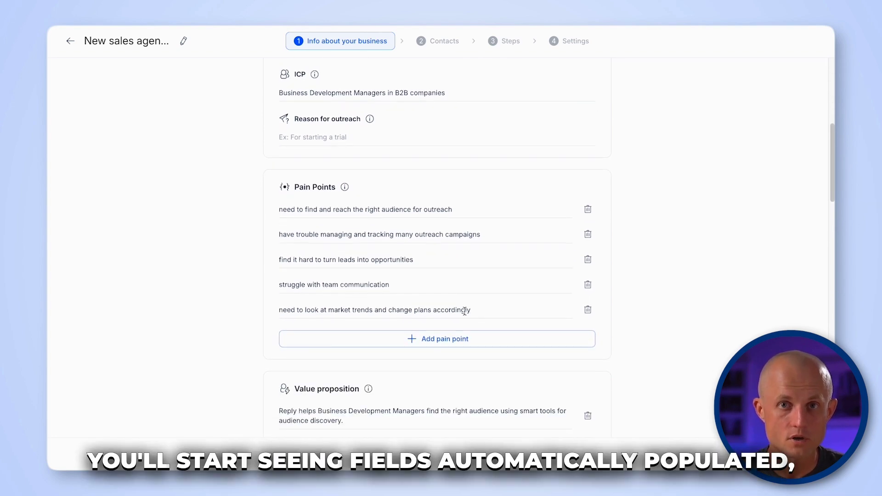
scroll(465, 312, "down", 5)
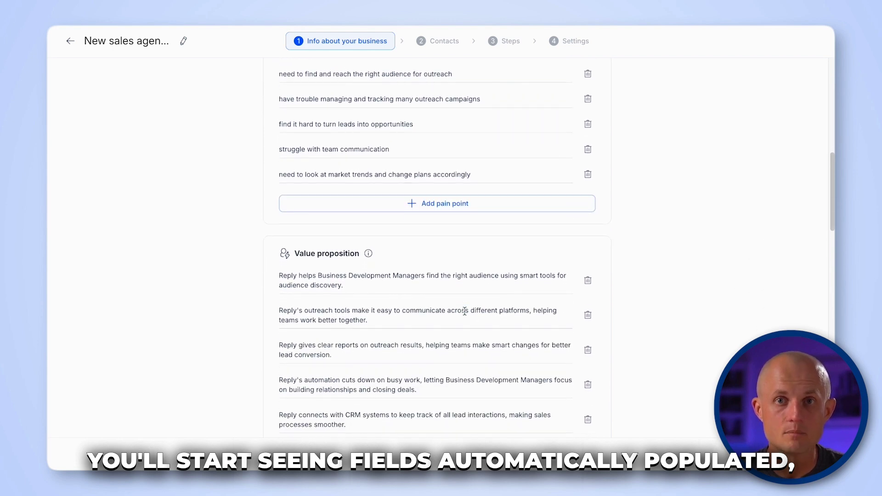
scroll(464, 311, "down", 4)
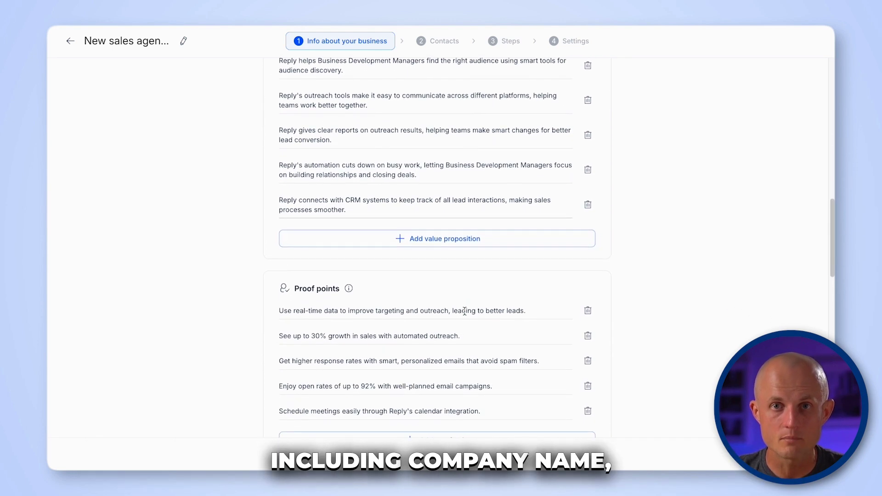
scroll(464, 312, "down", 4)
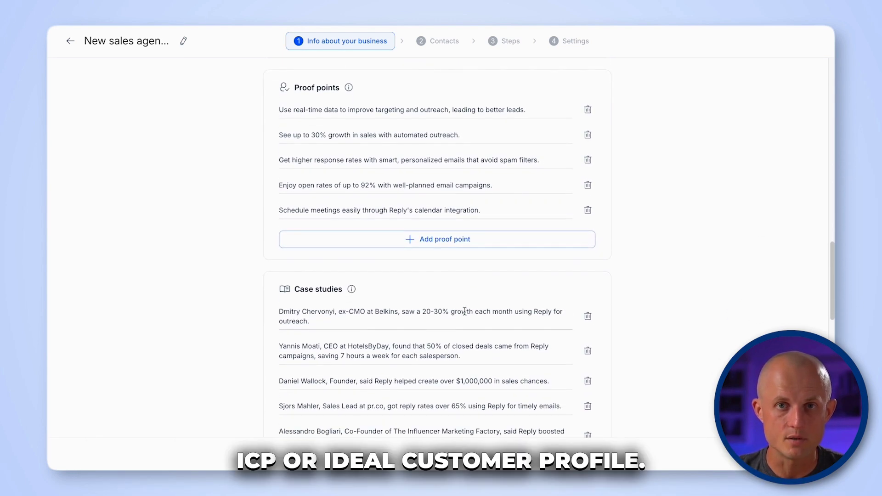
scroll(465, 311, "down", 5)
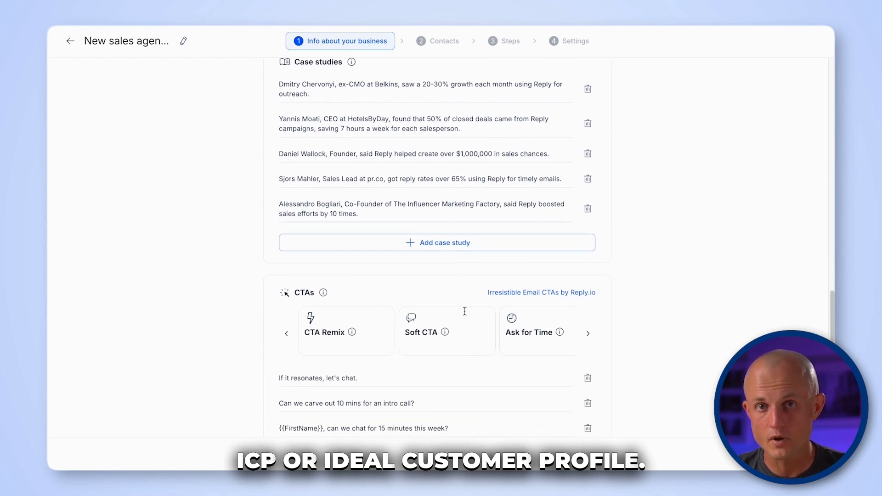
scroll(465, 314, "down", 5)
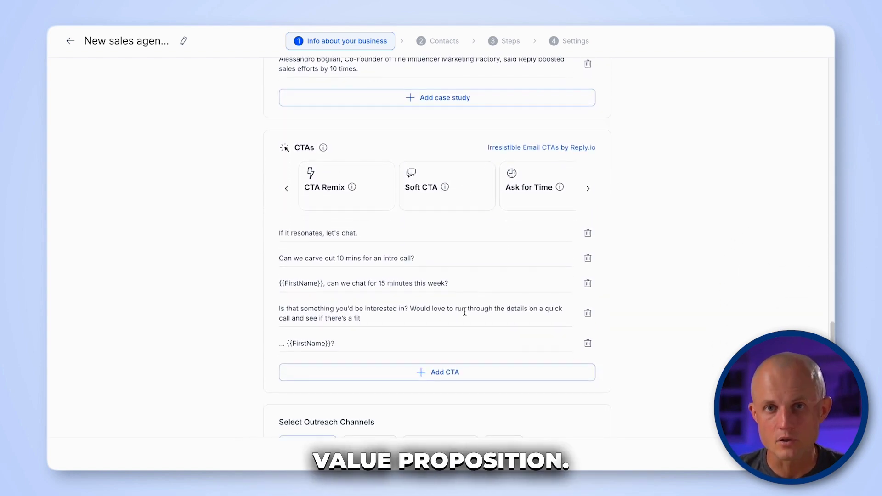
scroll(465, 313, "down", 2)
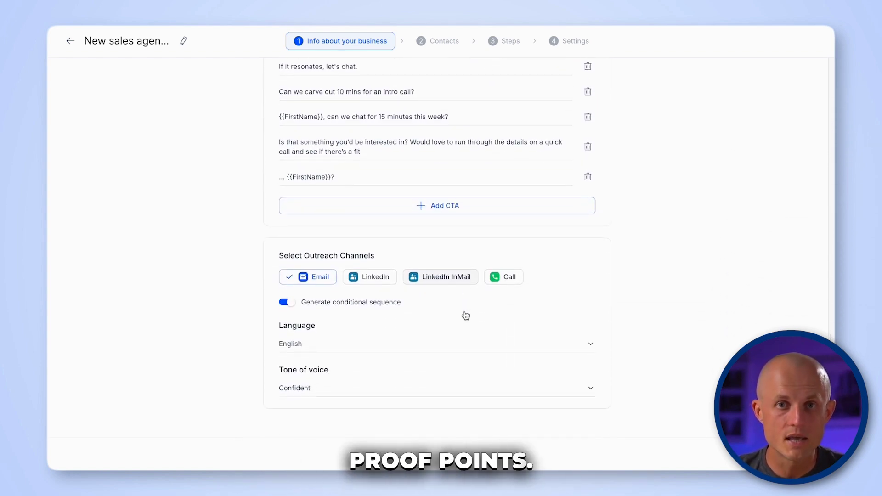
scroll(466, 316, "up", 2)
scroll(465, 315, "up", 20)
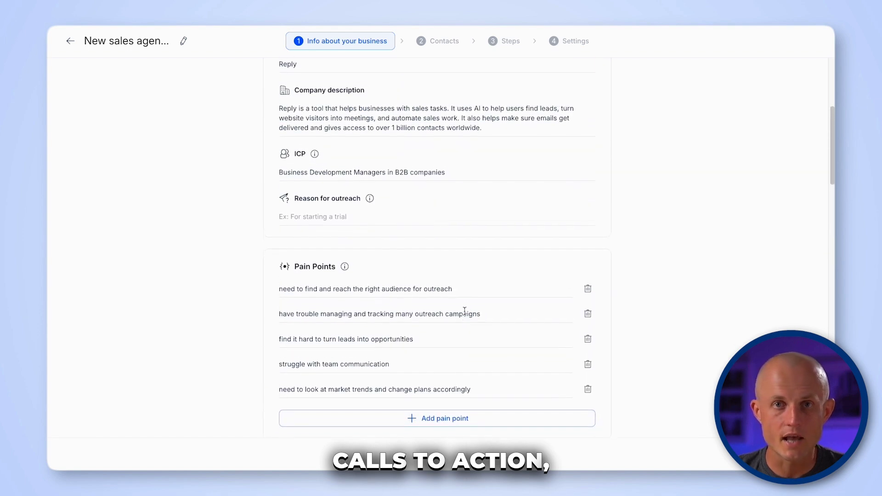
scroll(465, 314, "up", 4)
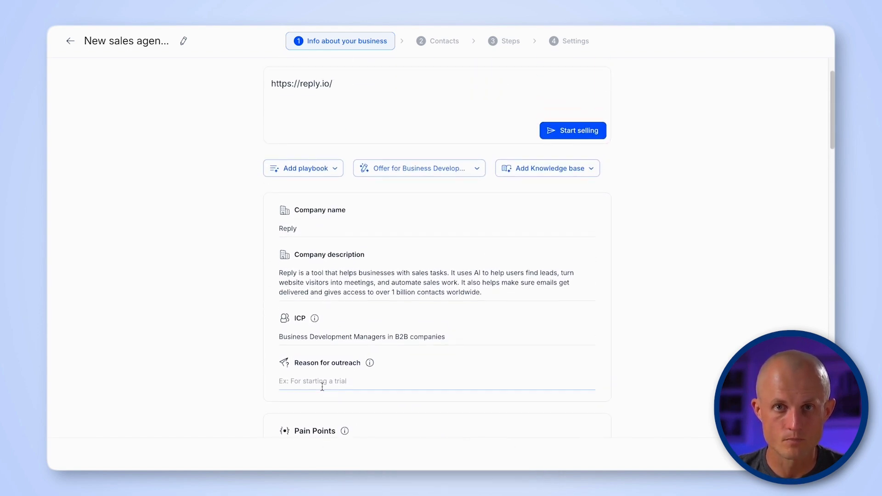
- Set the outreach reason to 'For booking a demo to explore Reply - multichanell' with Email and LinkedIn channels
type("For booking a demo to explore Reply")
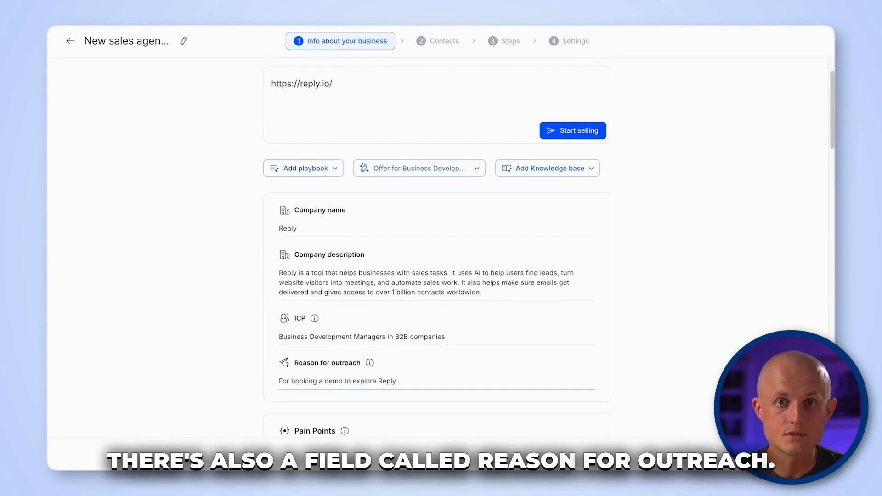
type(" - multichanell")
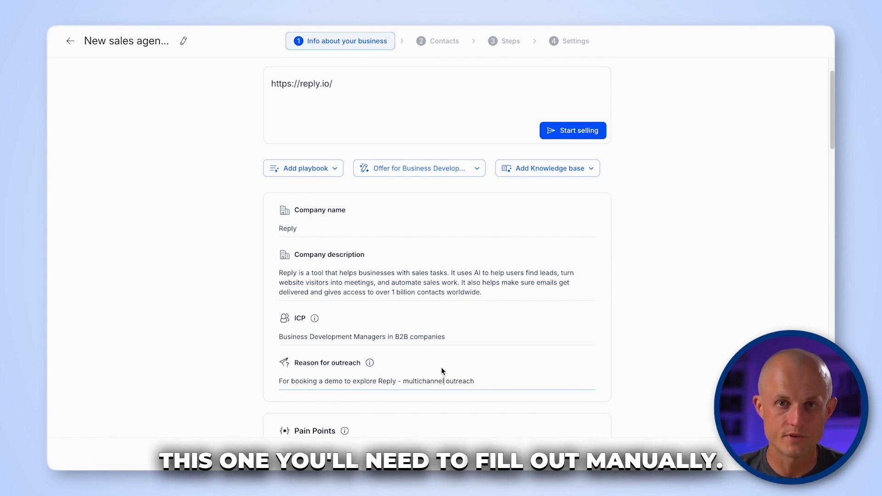
scroll(484, 381, "down", 15)
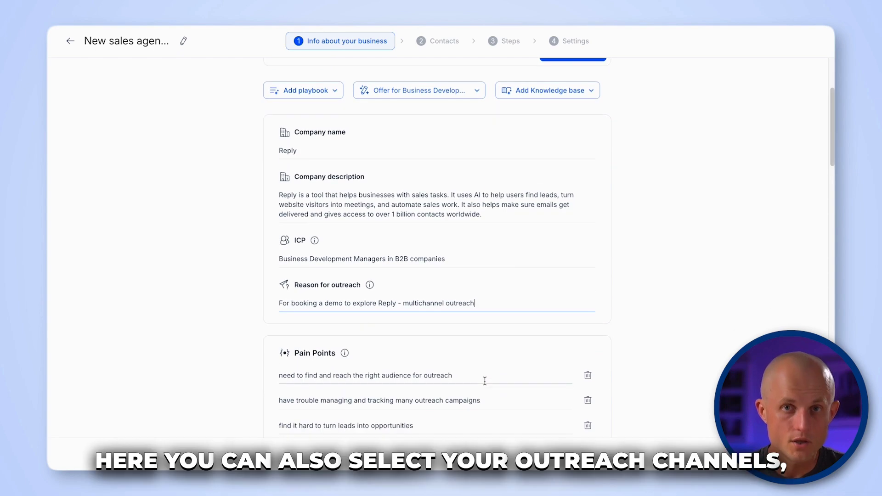
scroll(485, 380, "down", 1)
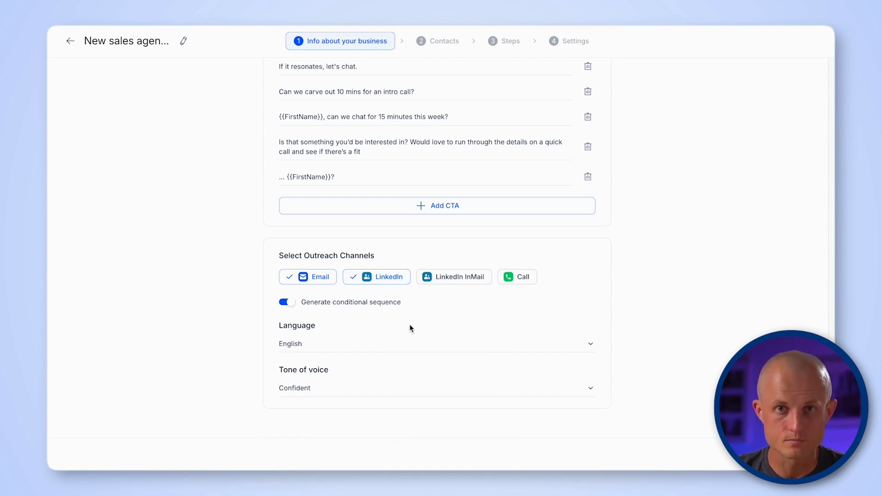
- Toggle conditional sequence generation, keep English as the language, and check the Confident tone
left_click(288, 306)
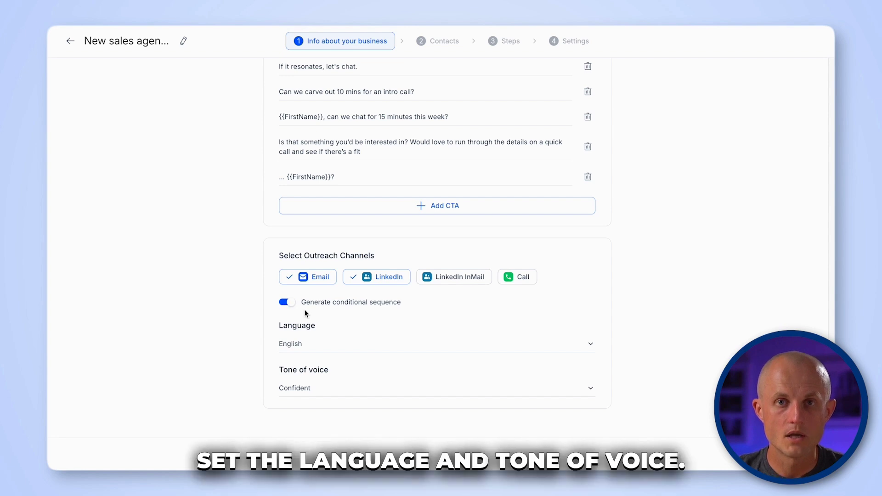
left_click(334, 351)
scroll(334, 351, "down", 3)
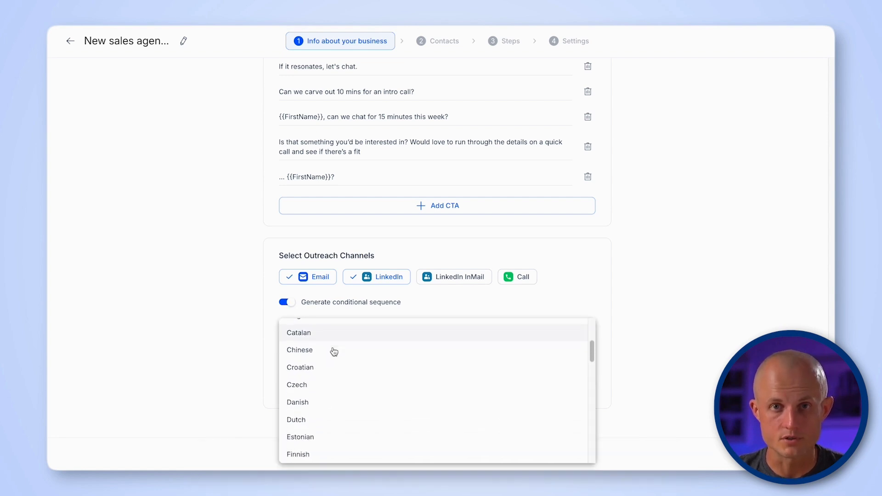
scroll(334, 352, "down", 1)
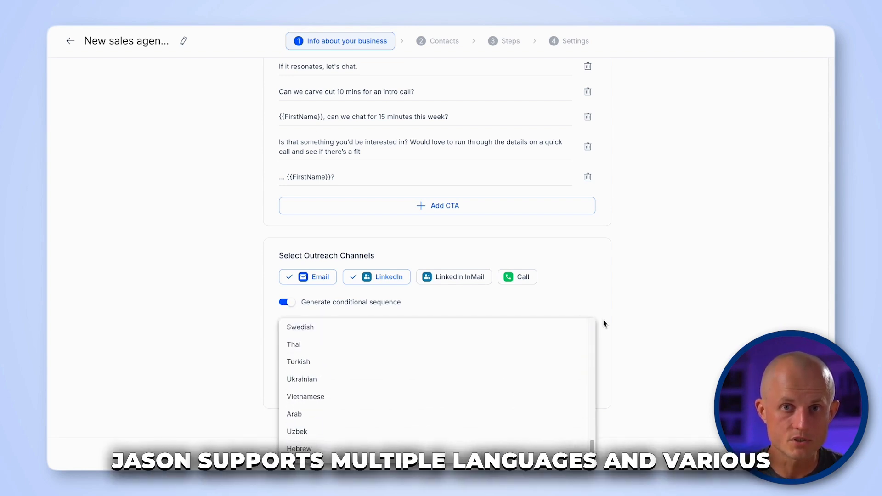
left_click(606, 324)
left_click(354, 391)
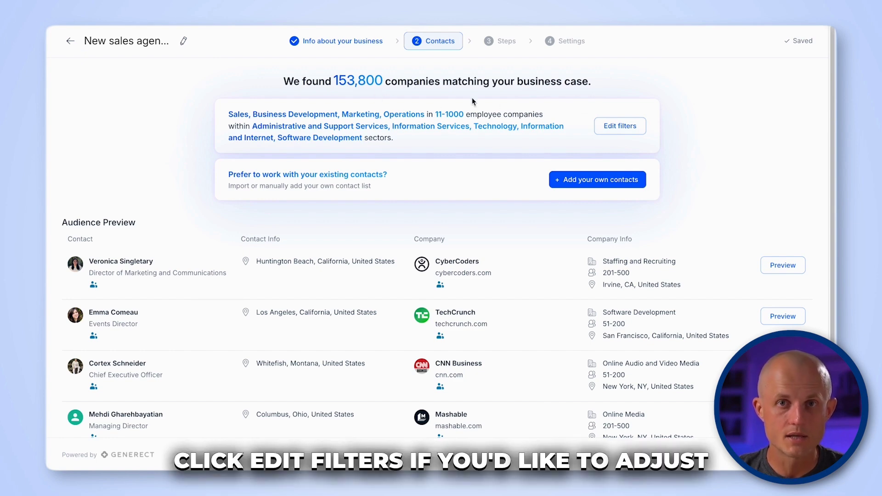
- Add BDR to the Keywords filter alongside SDR, apply it to the audience, and close Filters
left_click(620, 125)
scroll(144, 227, "down", 9)
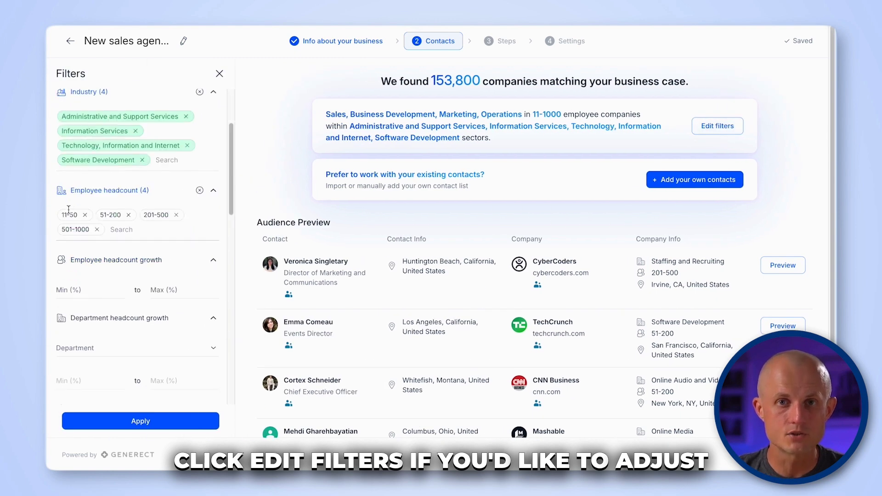
scroll(144, 227, "up", 3)
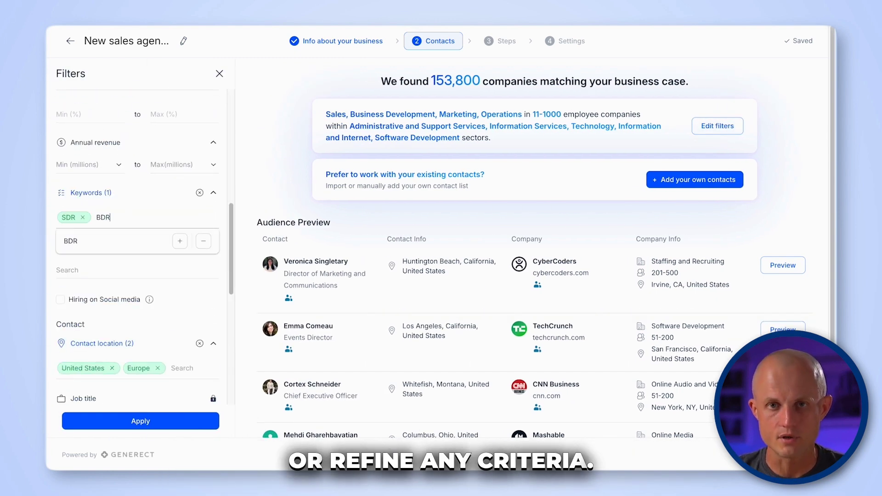
key("Return")
type("sturtup")
scroll(183, 248, "down", 10)
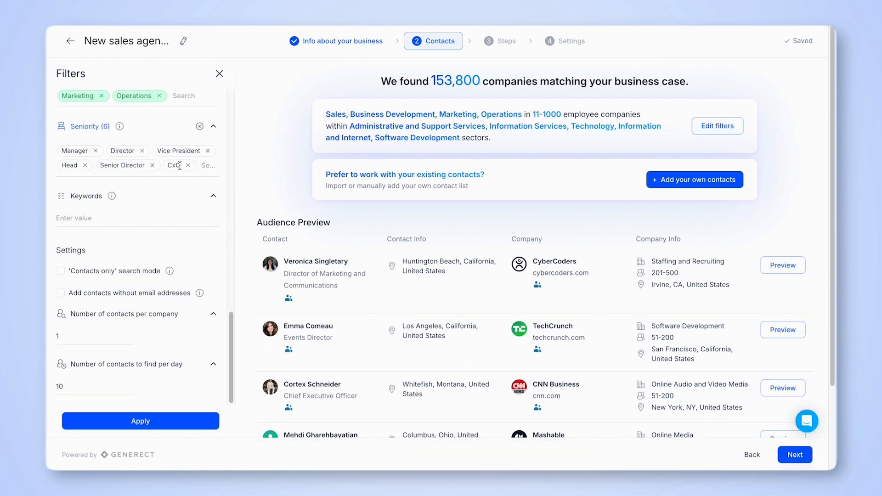
type("Sale")
scroll(533, 276, "down", 3)
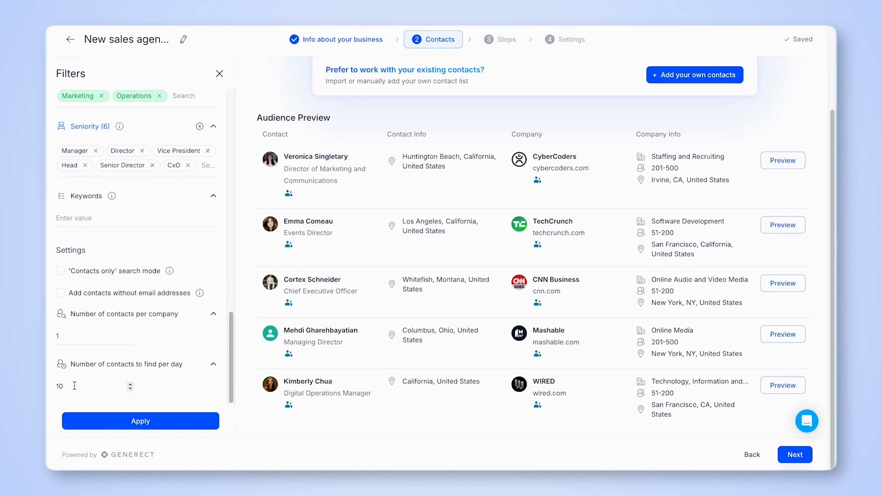
scroll(108, 214, "up", 10)
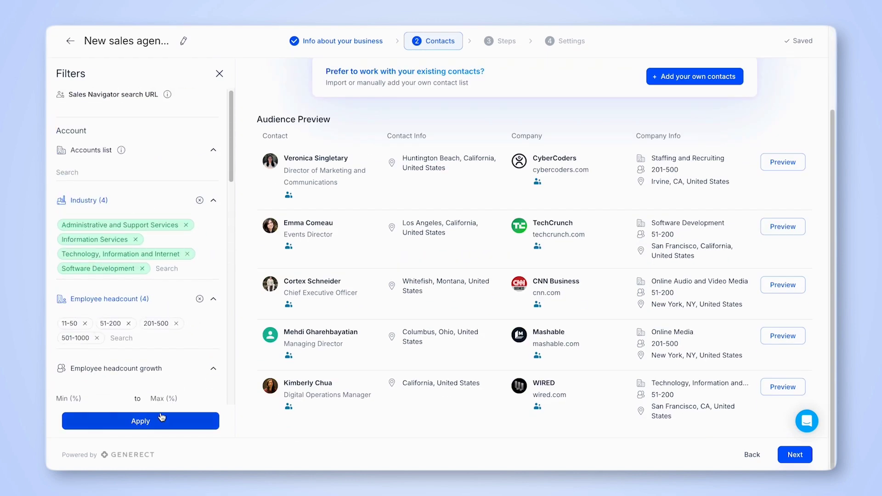
left_click(152, 426)
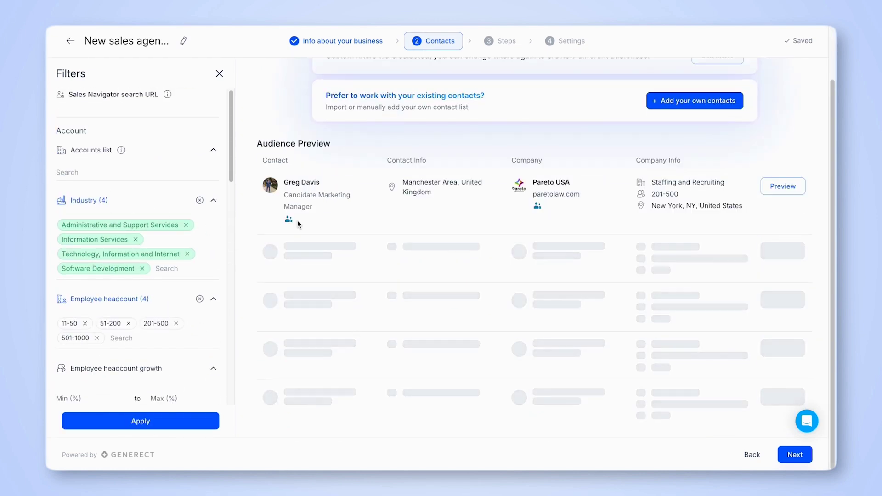
left_click(220, 73)
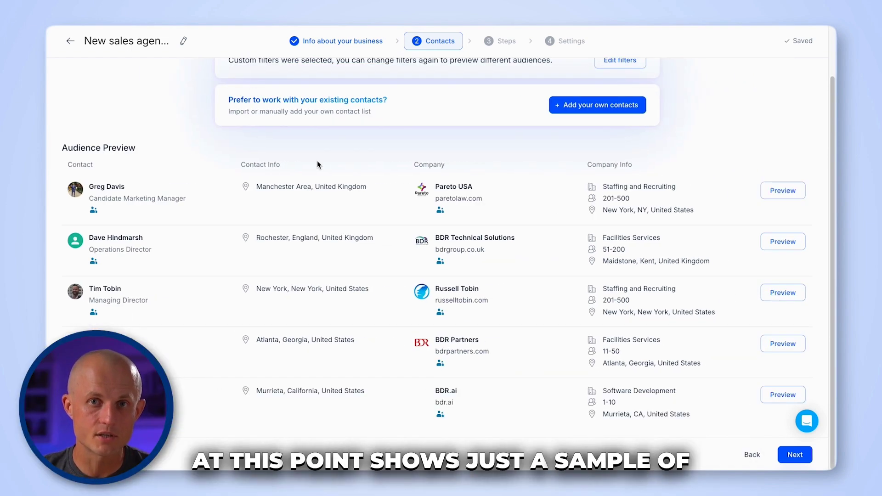
- Preview the first matching lead and its Company details, then bring up the add-your-own-contacts options
left_click(796, 197)
scroll(137, 253, "down", 5)
scroll(138, 253, "up", 5)
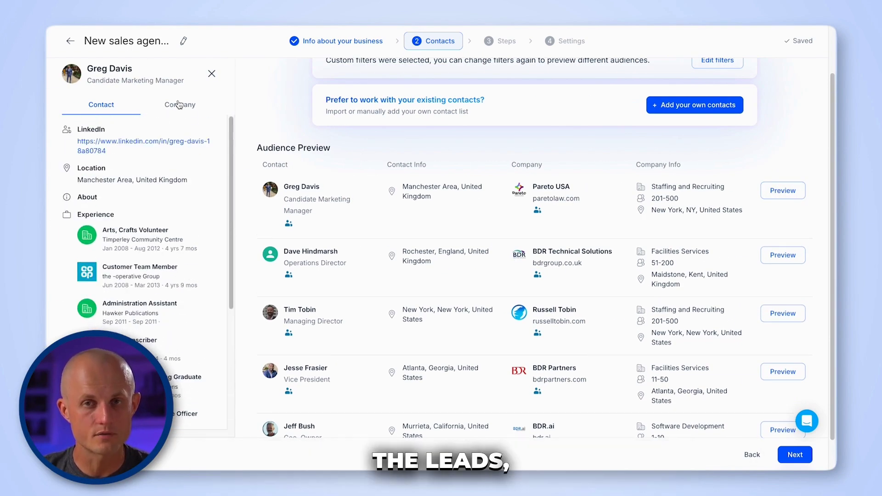
left_click(180, 105)
scroll(506, 229, "up", 3)
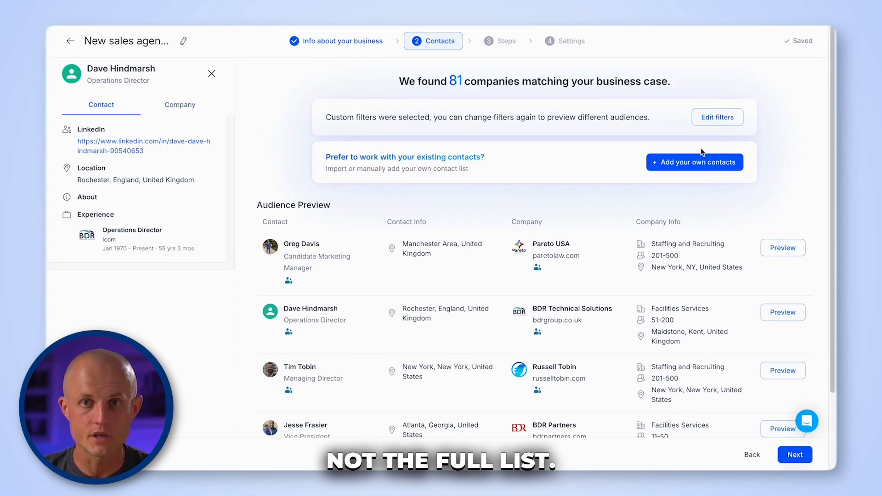
left_click(695, 159)
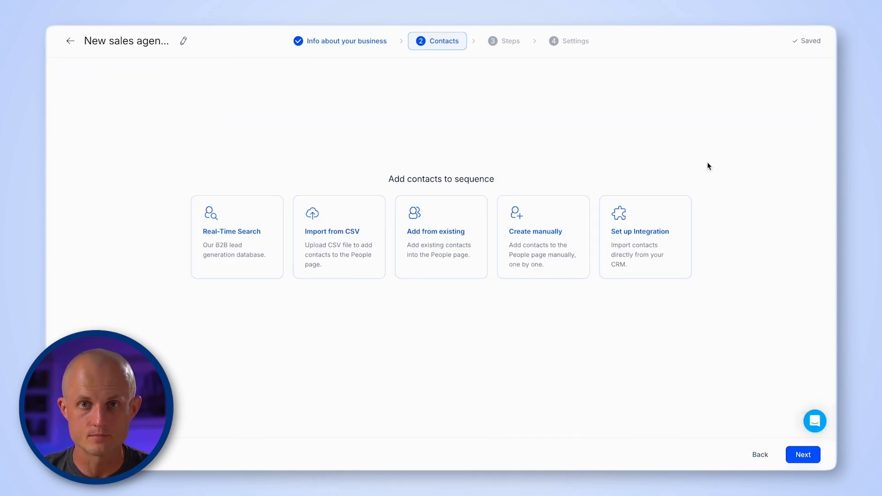
- Add five contacts from the existing People list to the sequence and continue to Steps
left_click(431, 243)
left_click(203, 174)
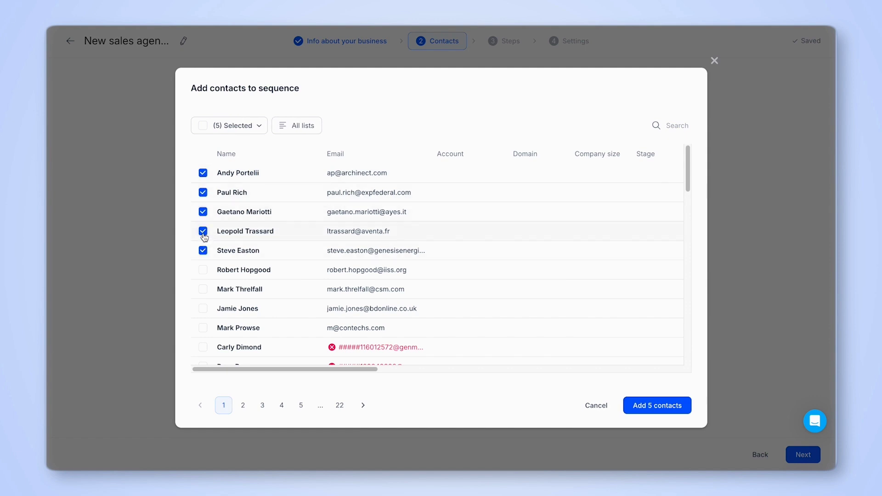
left_click(648, 407)
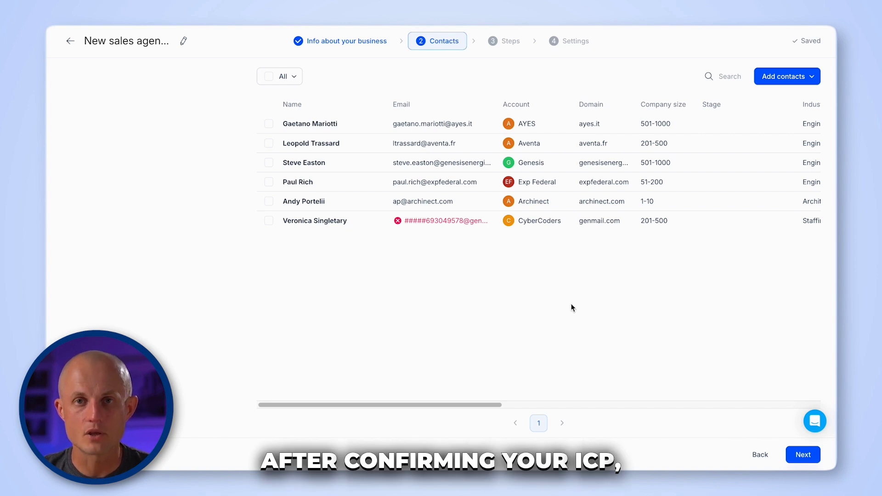
left_click(795, 458)
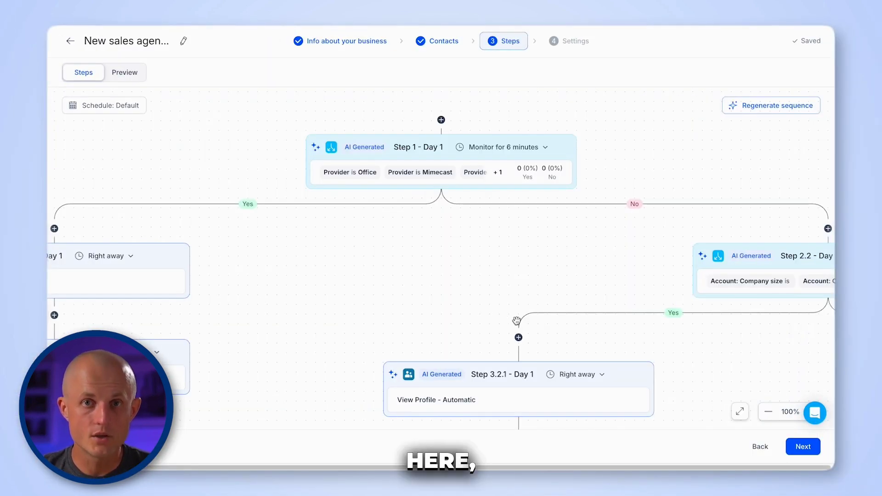
- Look over the insertable step types, then delete Step 11.2.1.1 from the sequence
scroll(516, 321, "down", 5)
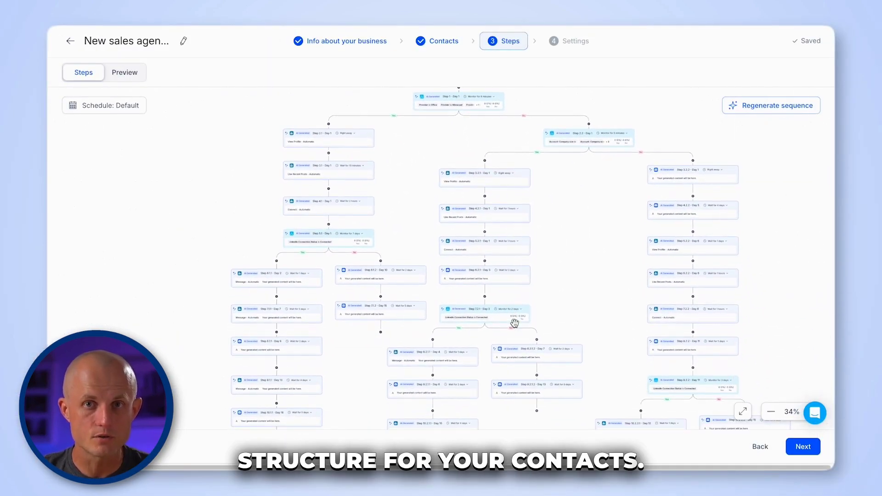
scroll(514, 323, "up", 3)
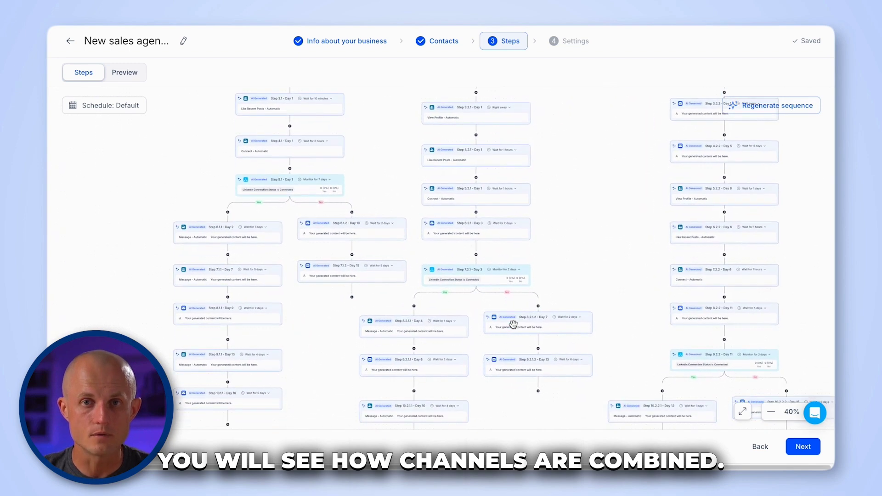
scroll(513, 324, "down", 5)
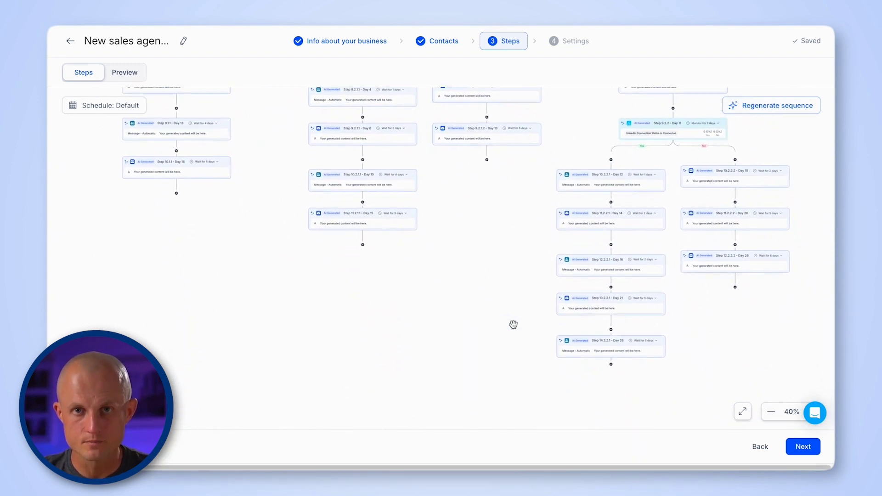
scroll(514, 325, "up", 4)
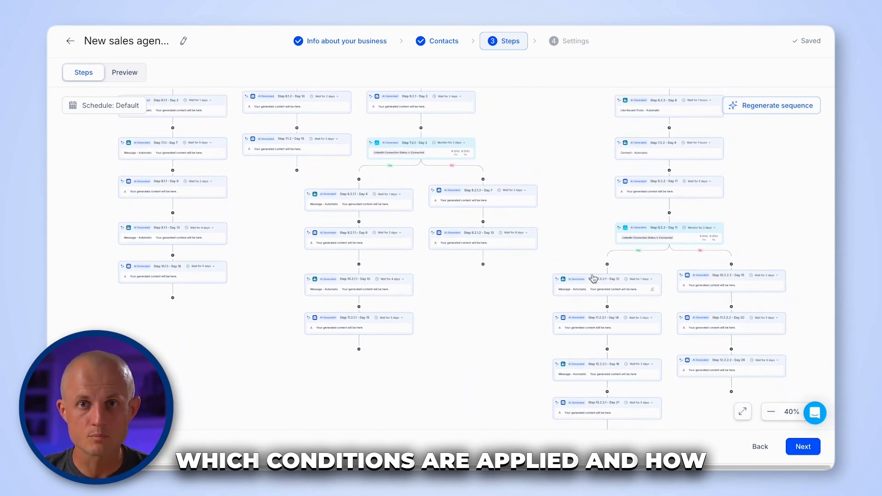
left_click(669, 214)
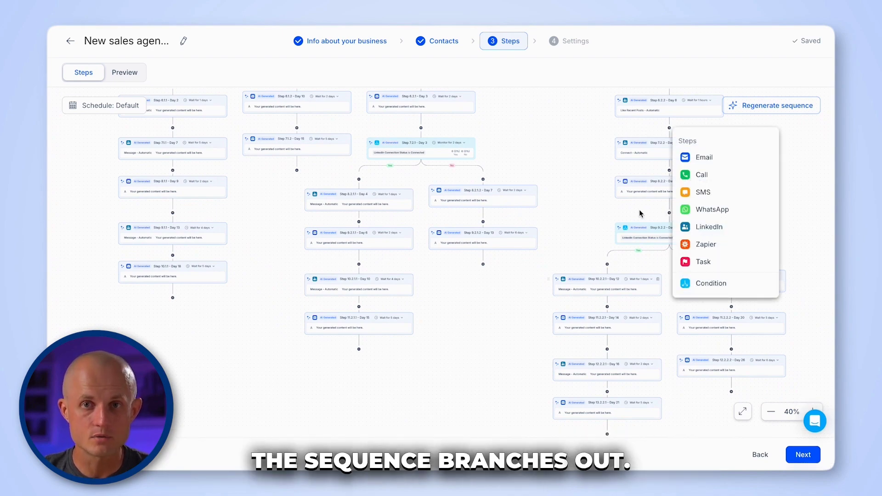
left_click(409, 318)
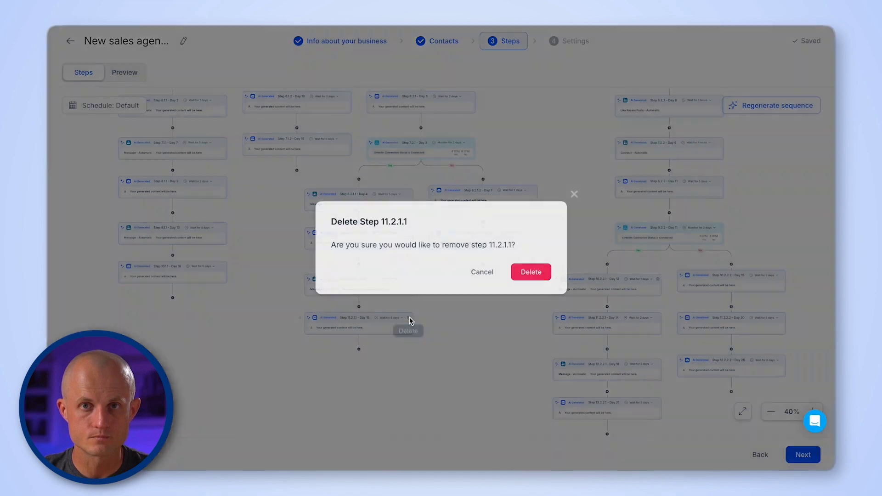
left_click(528, 272)
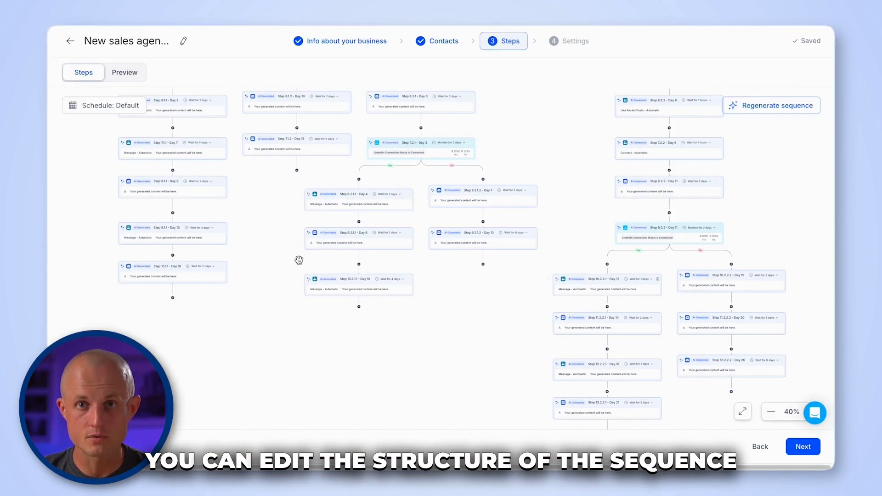
- Check the new-step insertion choices and dismiss them without adding a step
scroll(297, 258, "up", 4)
scroll(299, 260, "up", 10)
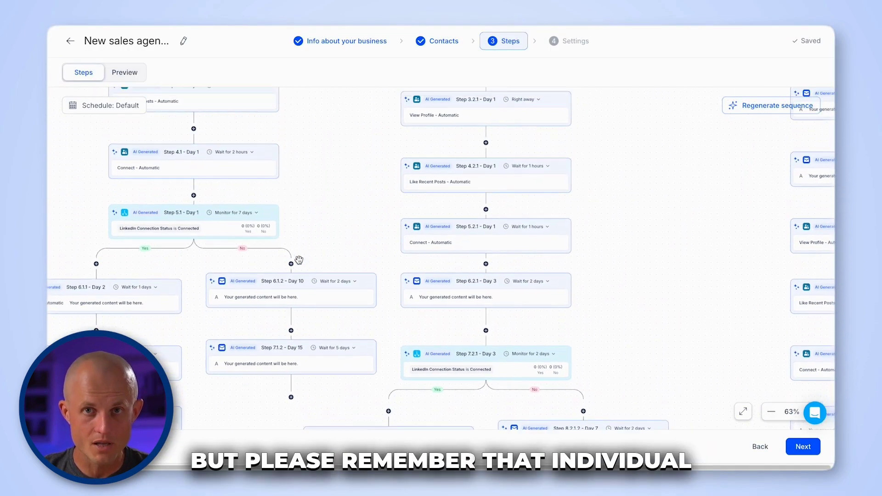
scroll(299, 260, "right", 3)
mouse_move(572, 206)
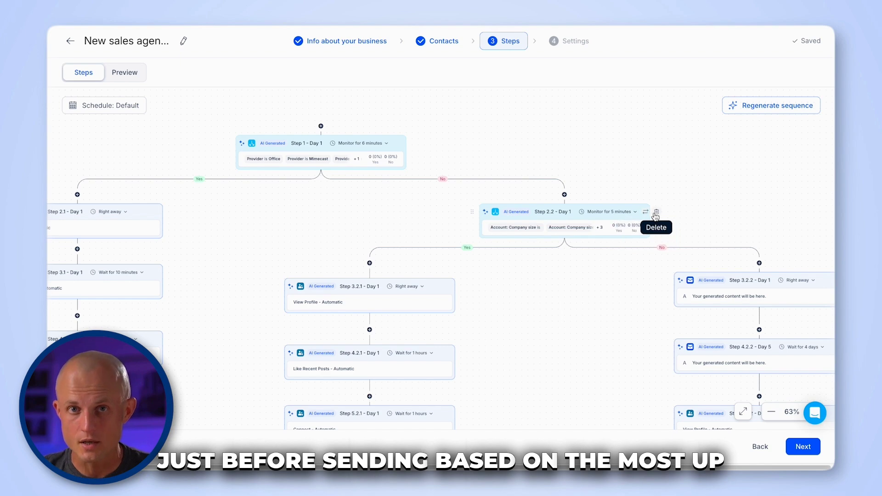
left_click(370, 263)
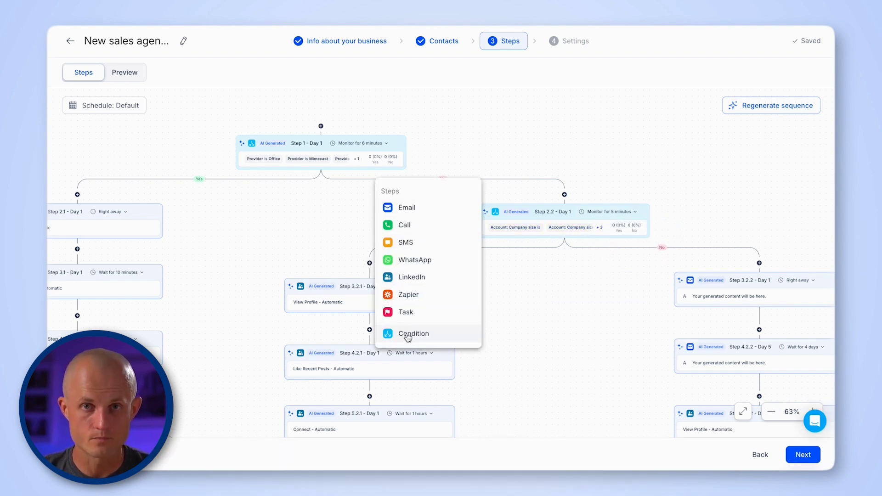
left_click(532, 308)
scroll(423, 339, "down", 5)
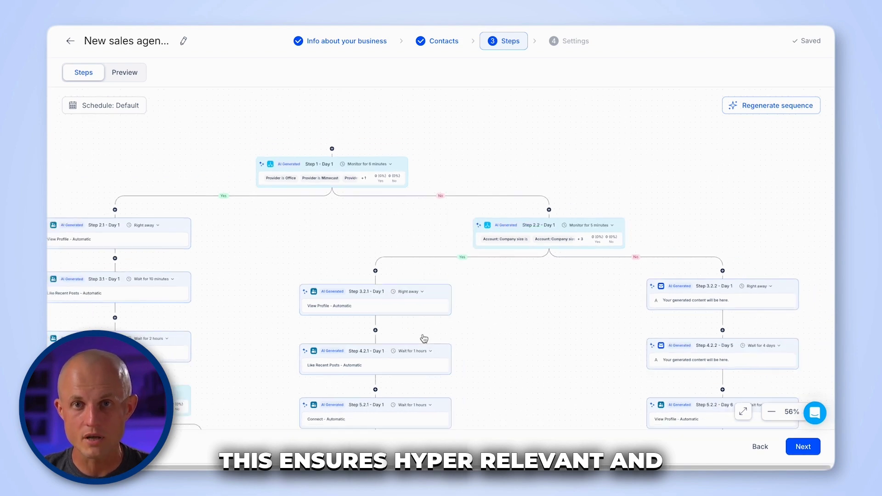
scroll(424, 339, "down", 2)
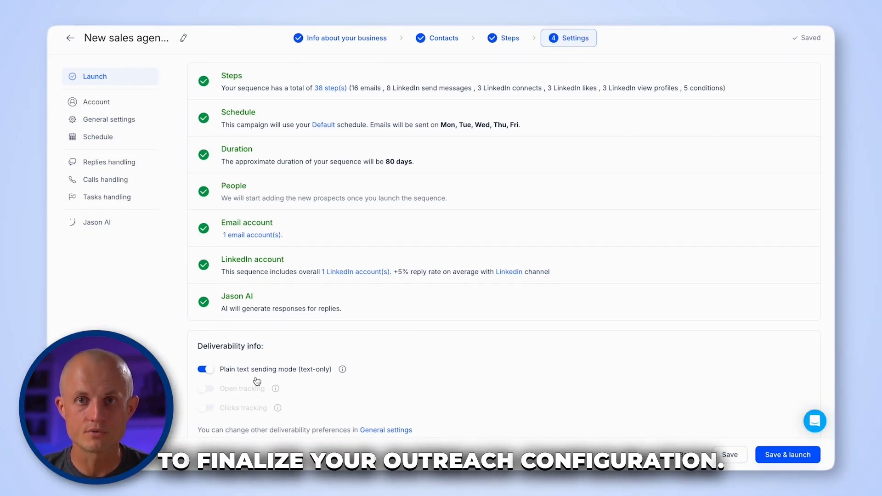
- Review the email and LinkedIn sending accounts, then the general settings: 100 daily contacts, 400 emails/day
left_click(96, 102)
left_click(242, 196)
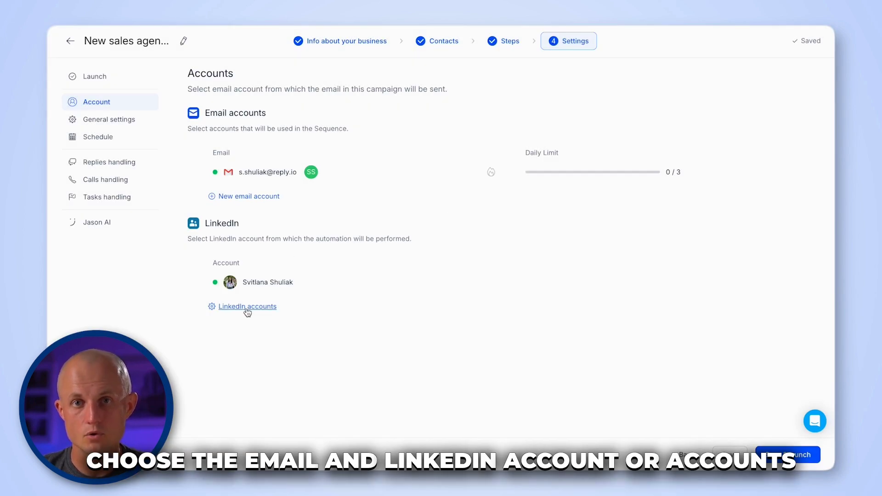
left_click(247, 309)
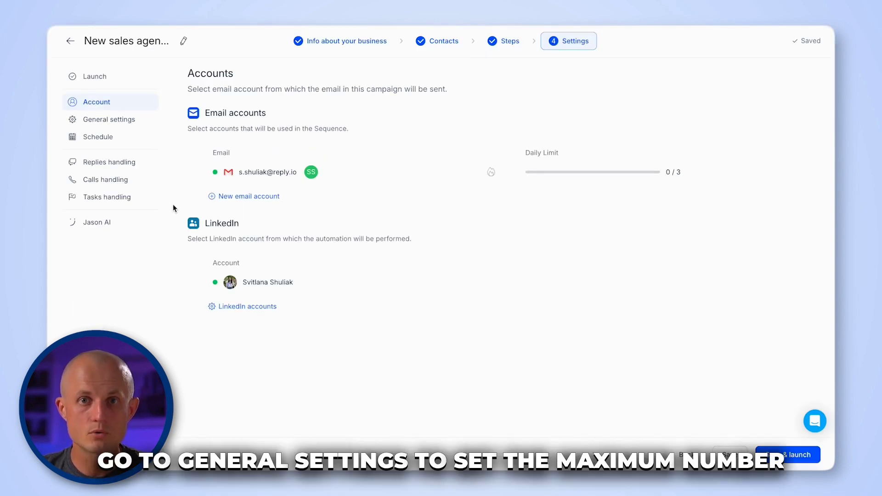
left_click(98, 126)
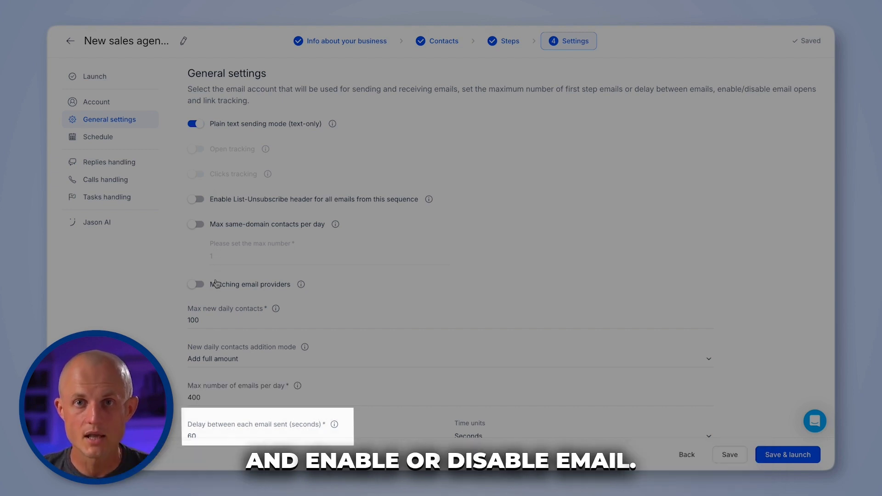
scroll(216, 283, "down", 1)
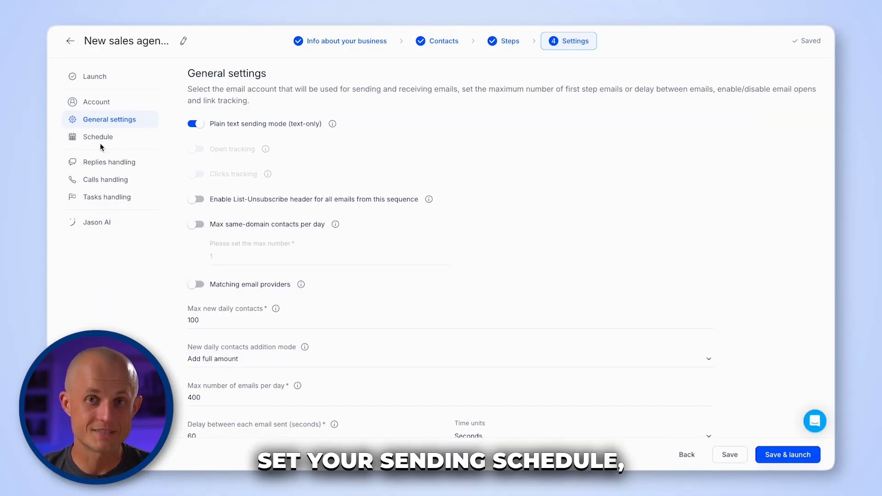
- Show the sending schedules, preview a new schedule, return to the list, and open Replies handling
left_click(101, 140)
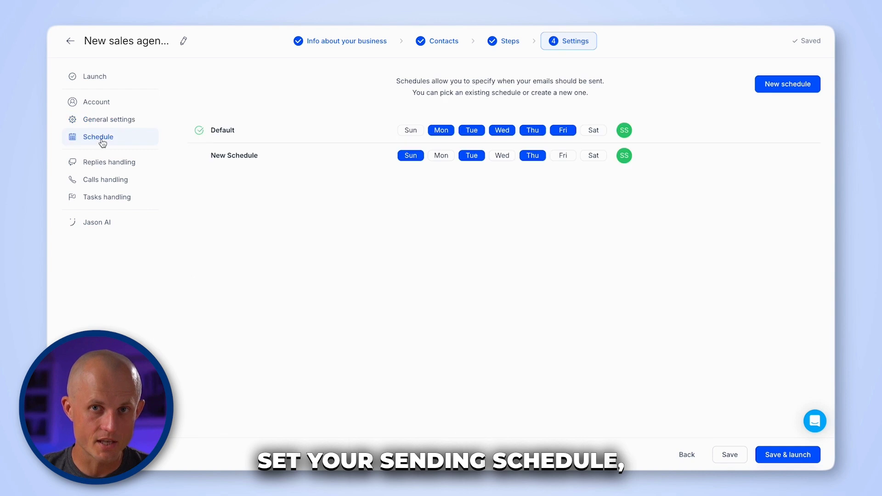
left_click(807, 83)
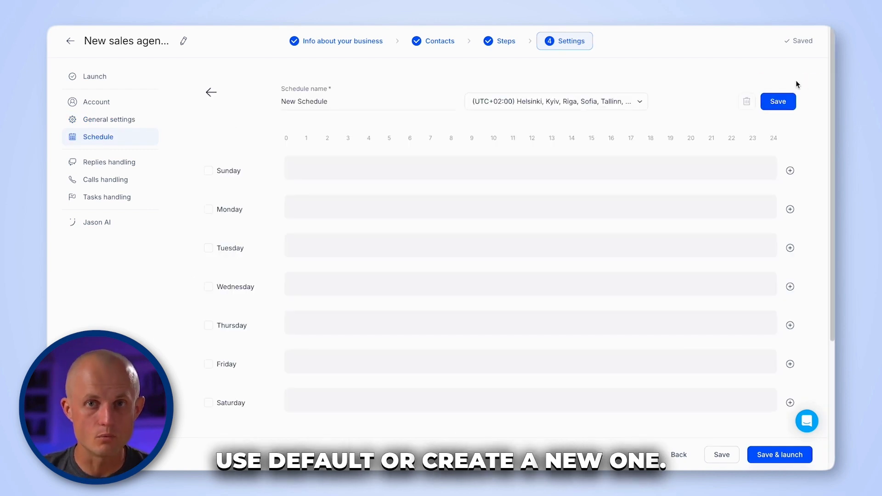
left_click(209, 91)
left_click(130, 163)
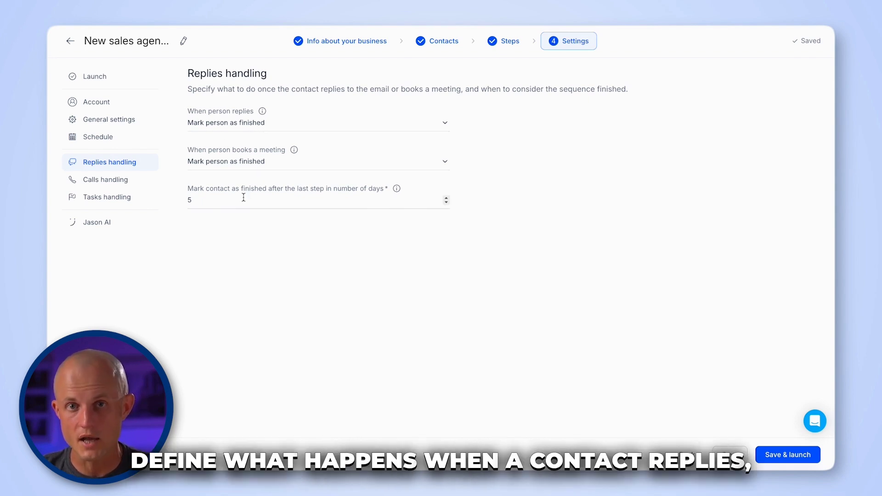
- Keep contacts marked as finished when they reply or book a meeting
left_click(289, 128)
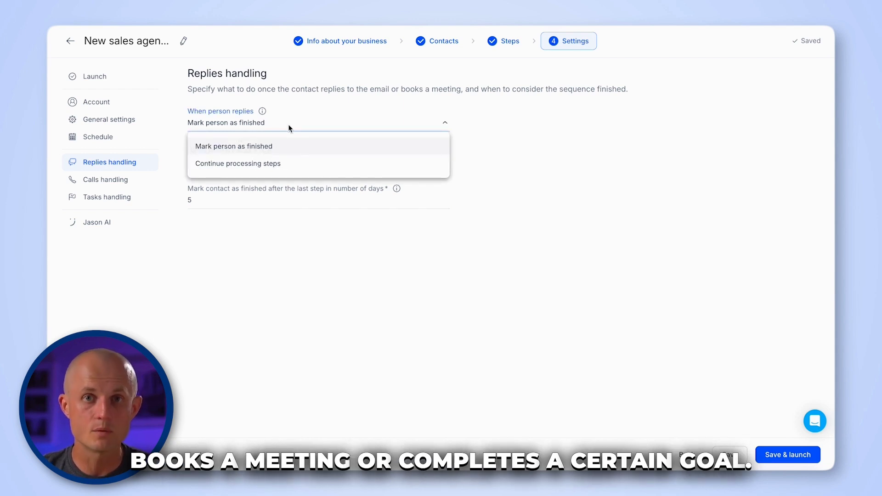
left_click(289, 130)
left_click(278, 167)
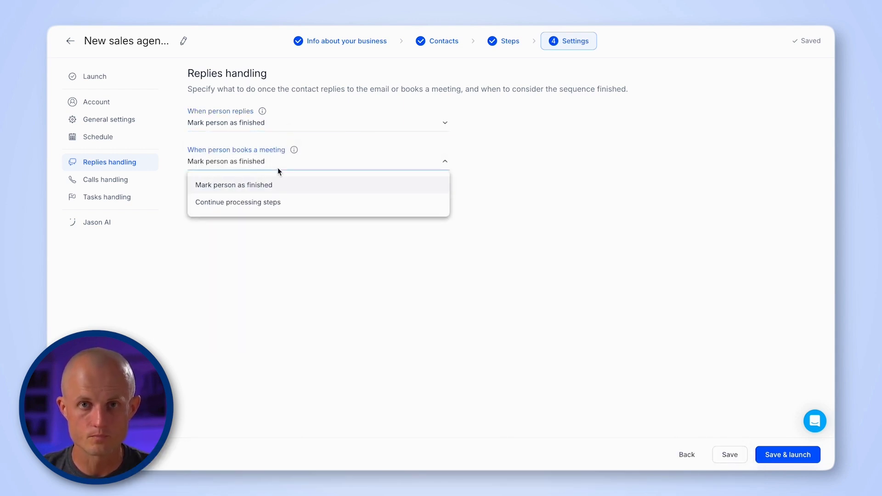
left_click(277, 167)
- Keep call and task steps handled manually, with created tasks owned by the sequence owner
left_click(132, 179)
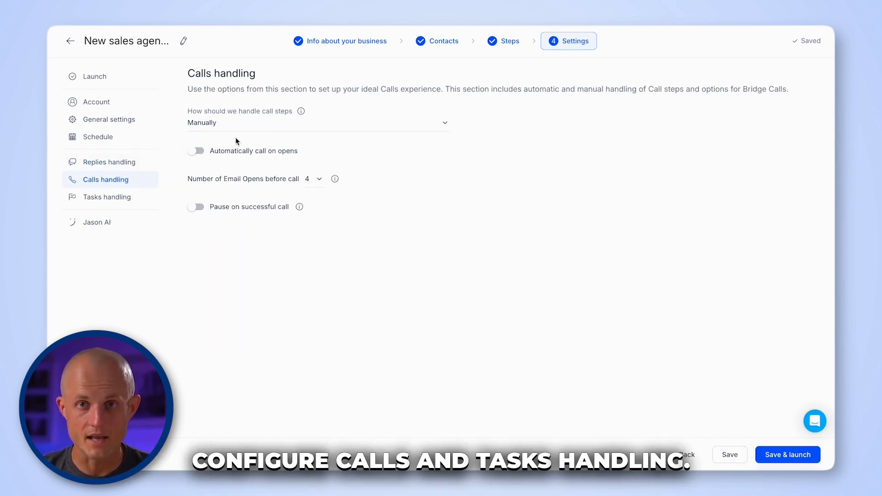
left_click(260, 124)
left_click(260, 124)
left_click(131, 196)
left_click(282, 117)
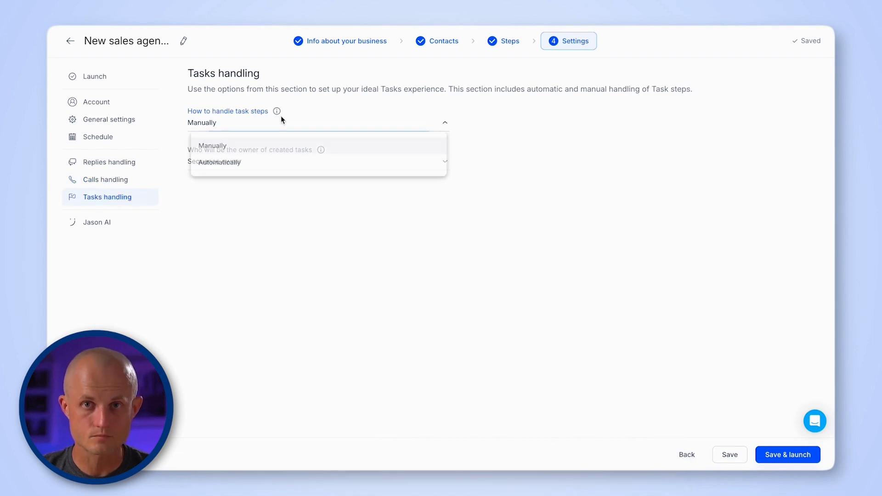
left_click(281, 118)
left_click(250, 160)
left_click(250, 160)
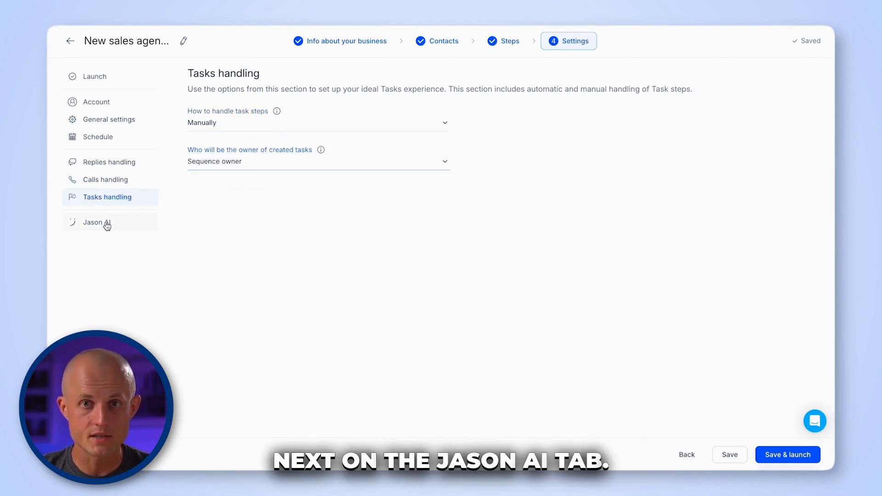
left_click(107, 224)
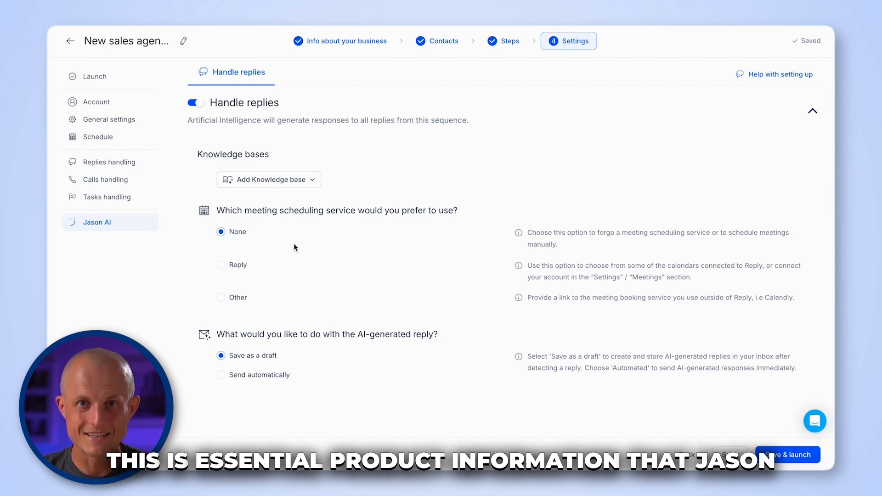
- Give Jason AI the Support materials knowledge base and a pasted Calendly booking link
left_click(297, 180)
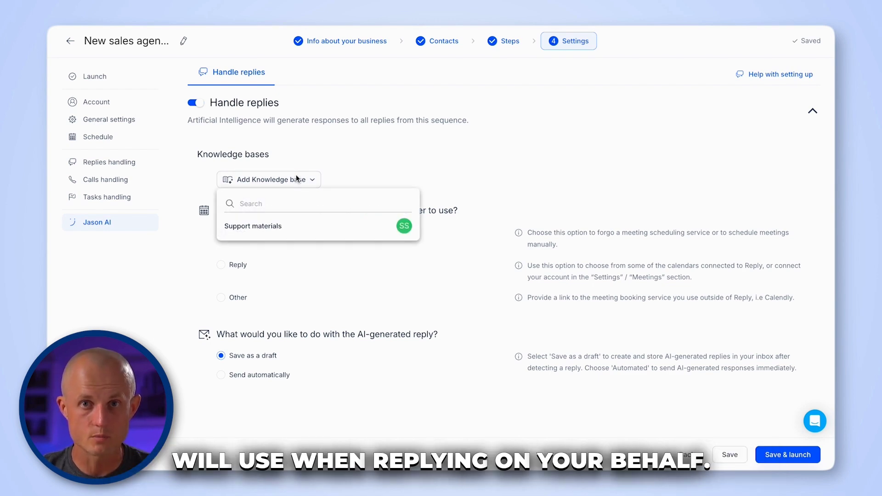
left_click(271, 228)
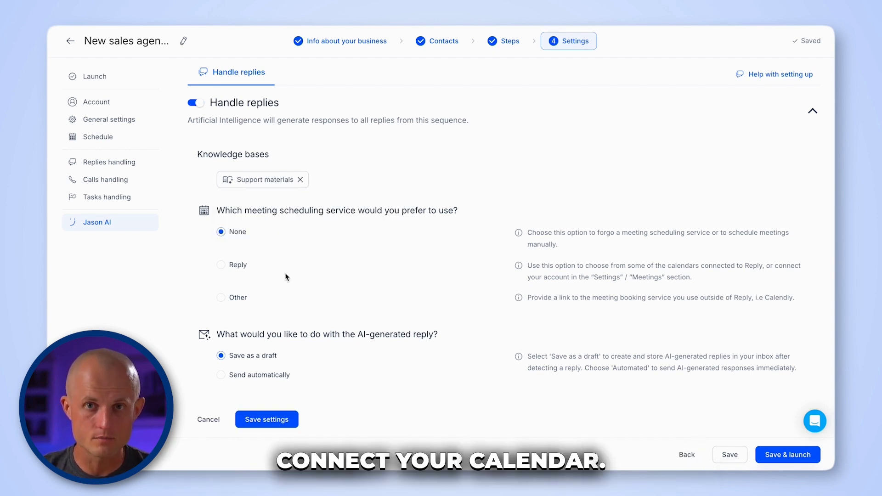
left_click(221, 265)
left_click(226, 329)
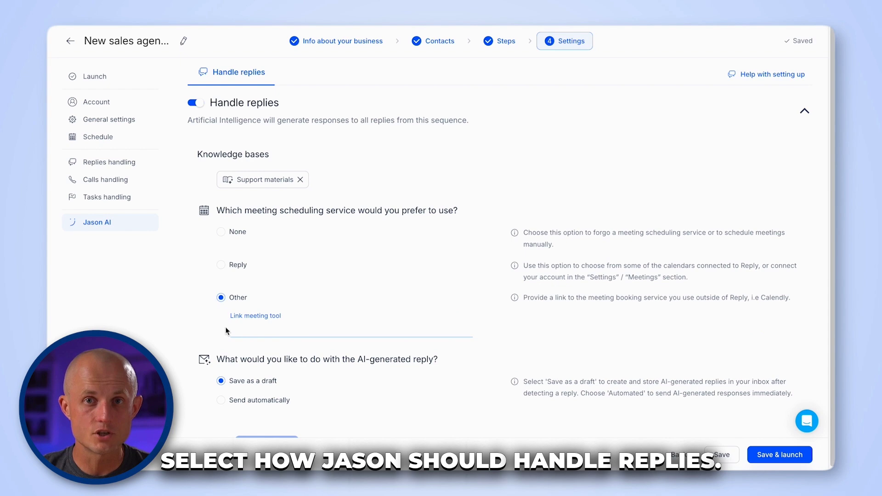
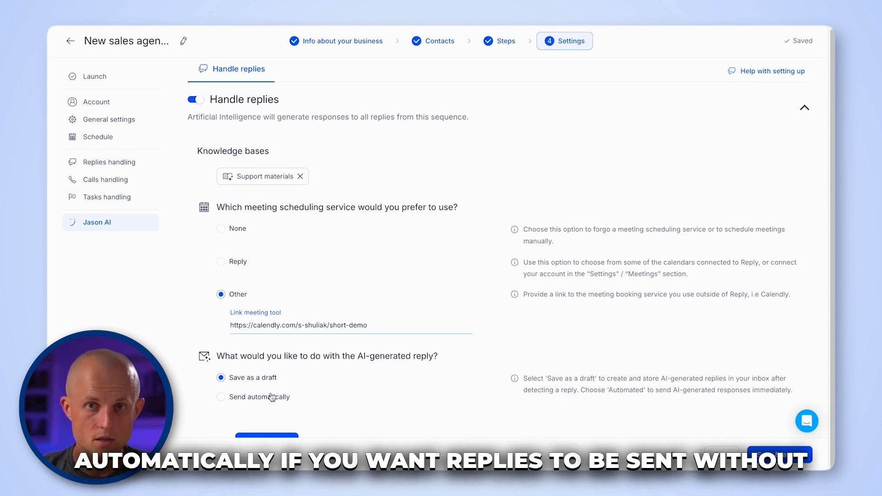
- Keep AI replies saved as drafts, then save the Jason AI settings and the sequence
left_click(257, 400)
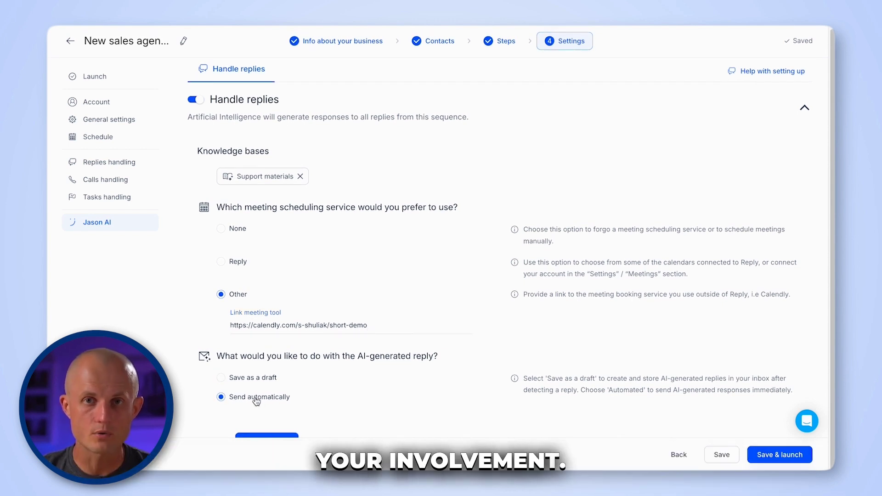
left_click(248, 379)
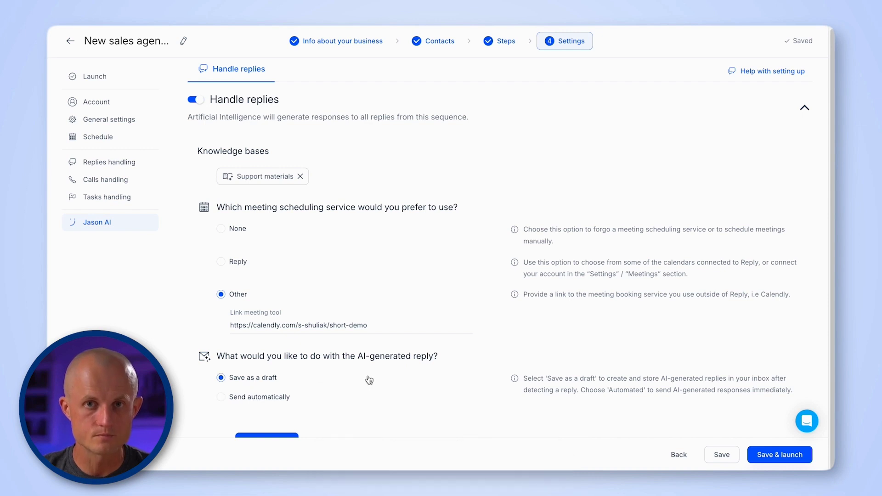
left_click(287, 436)
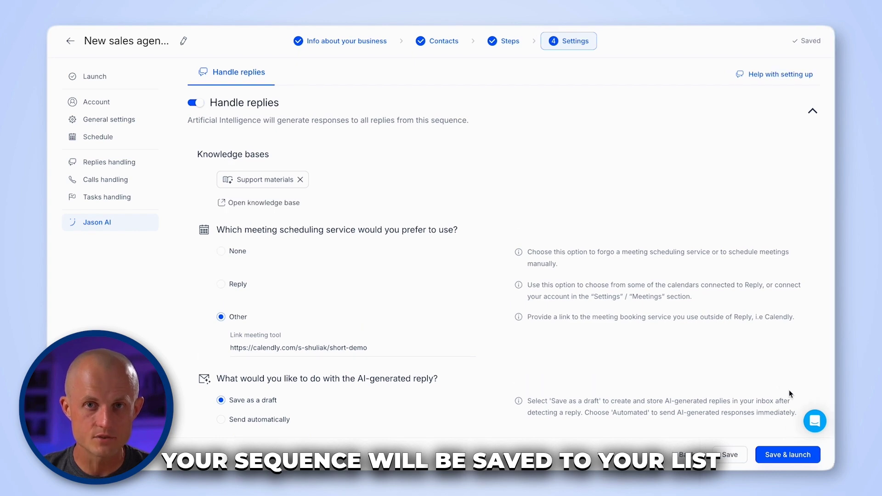
left_click(730, 455)
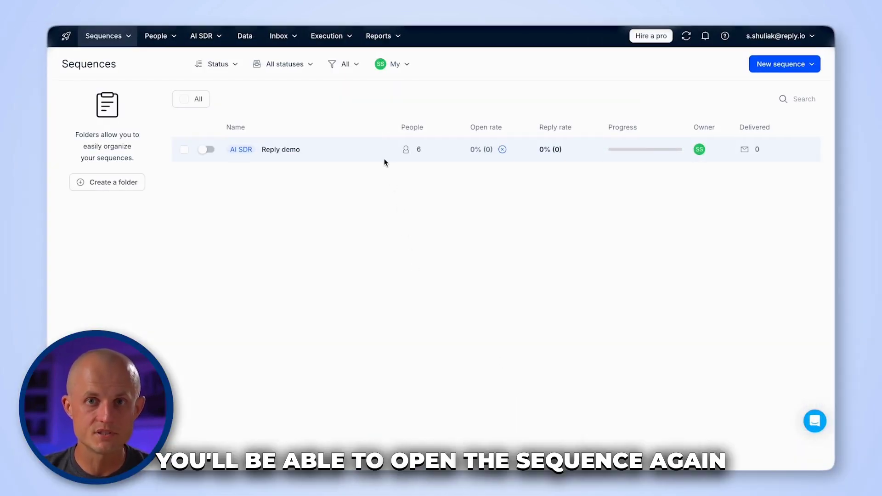
- Open Reply demo and read one contact's personalized messages, expanding Steps 7.1.1 and 8.1.1
left_click(382, 155)
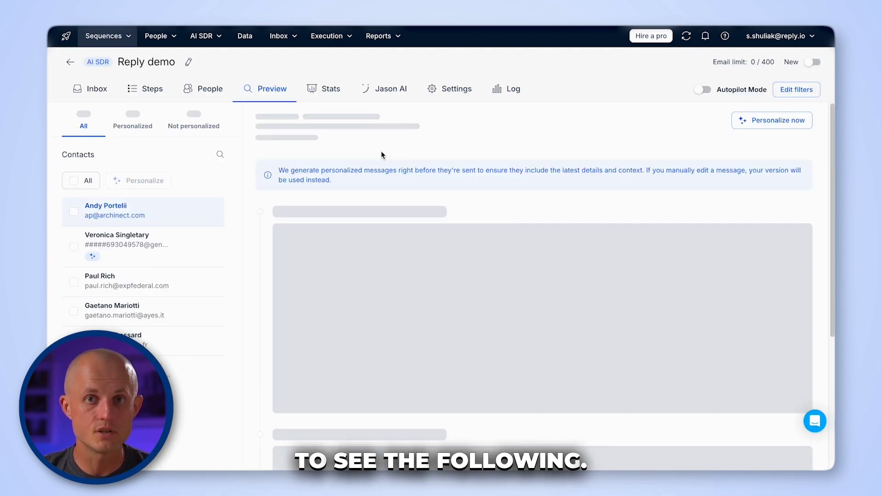
left_click(169, 246)
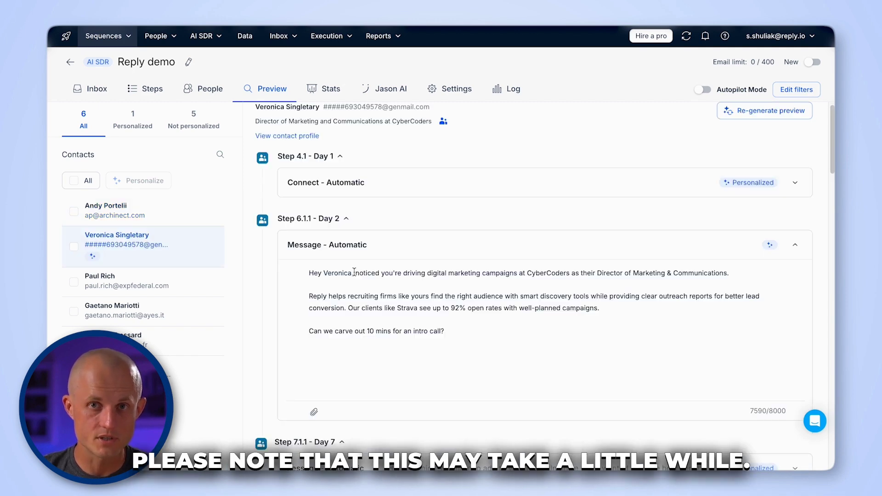
scroll(529, 372, "down", 3)
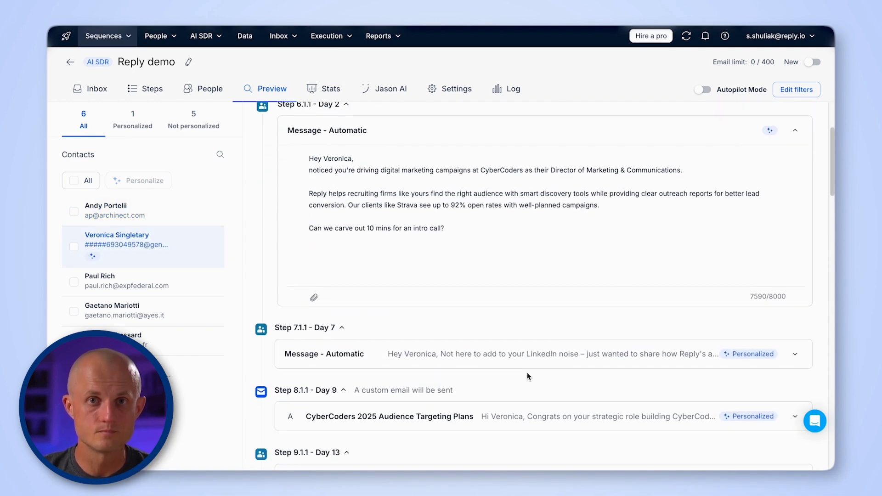
left_click(529, 363)
scroll(533, 373, "down", 3)
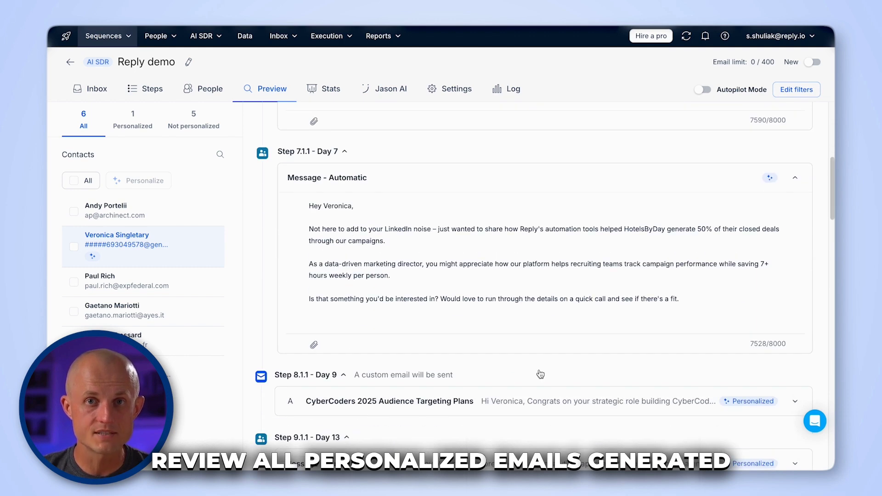
left_click(459, 374)
scroll(534, 338, "down", 1)
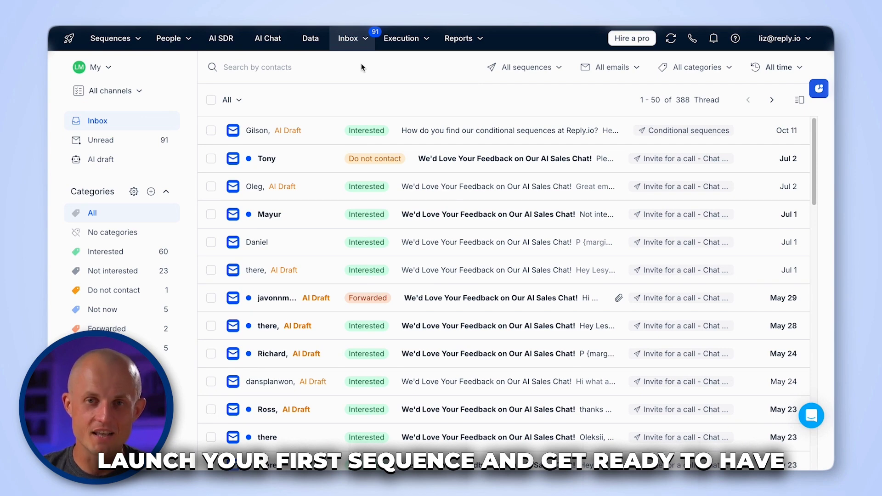
- Scroll through the 388 inbox reply threads and show the Inbox menu choices
scroll(266, 270, "down", 3)
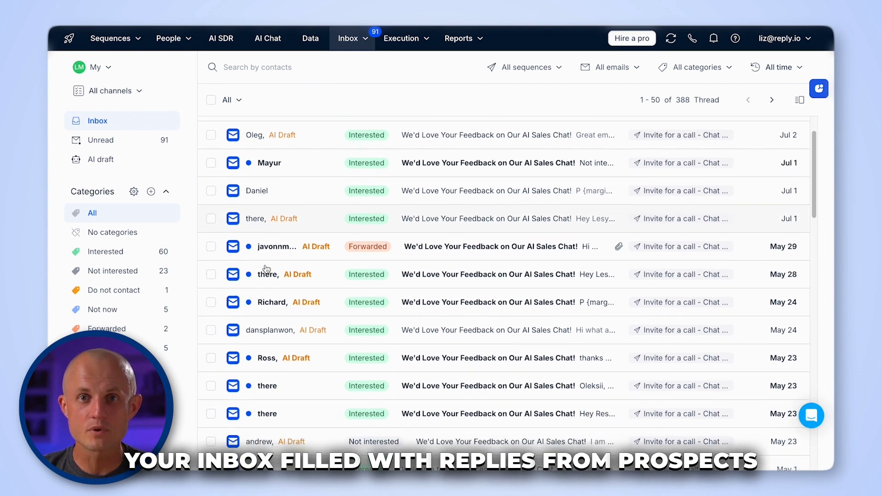
scroll(267, 270, "up", 2)
scroll(266, 270, "up", 1)
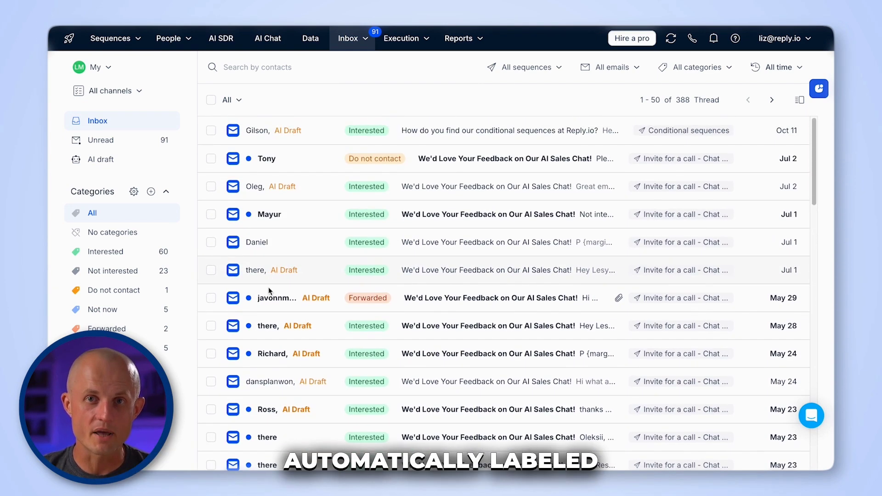
left_click(354, 41)
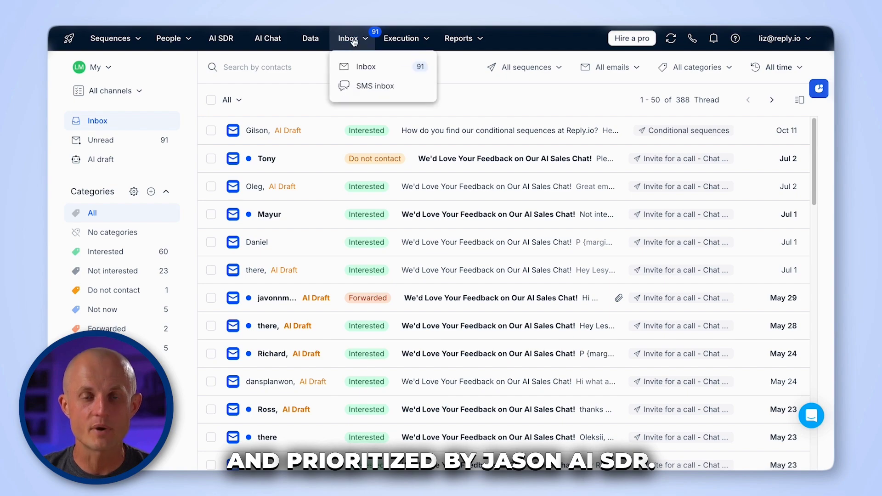